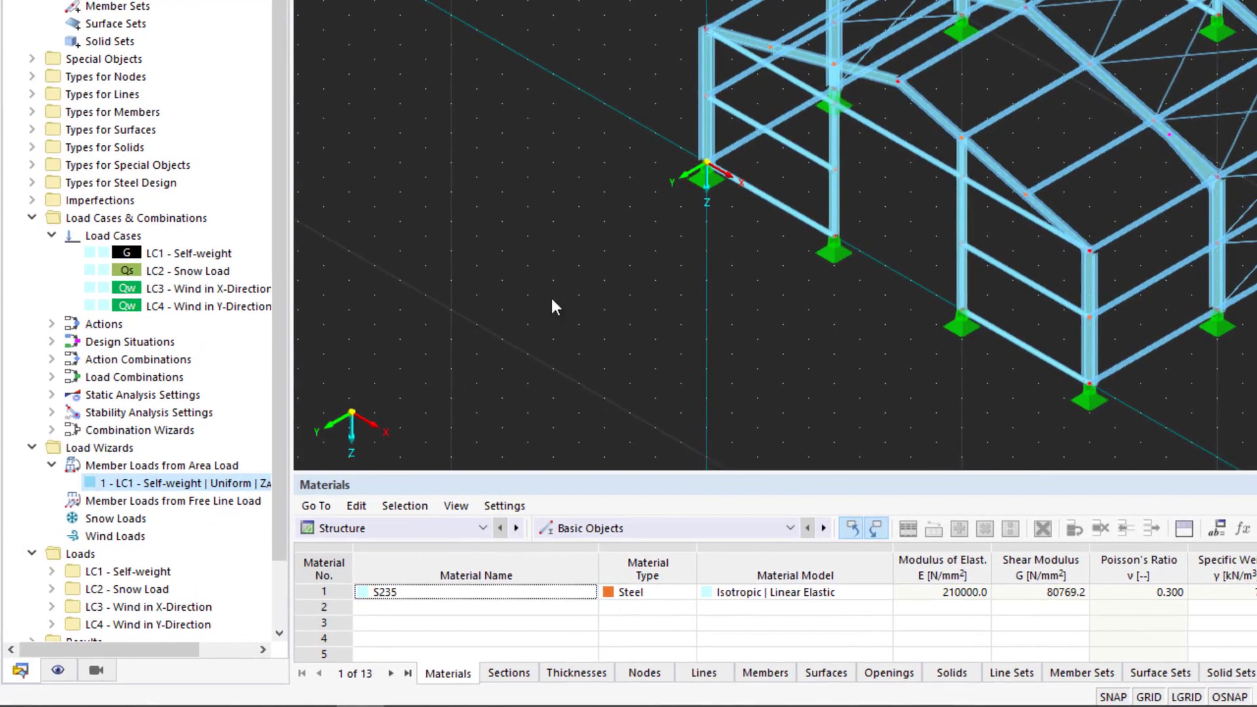
# Select Snow Loads under Load Wizards in the Navigator
pyautogui.click(139, 521)
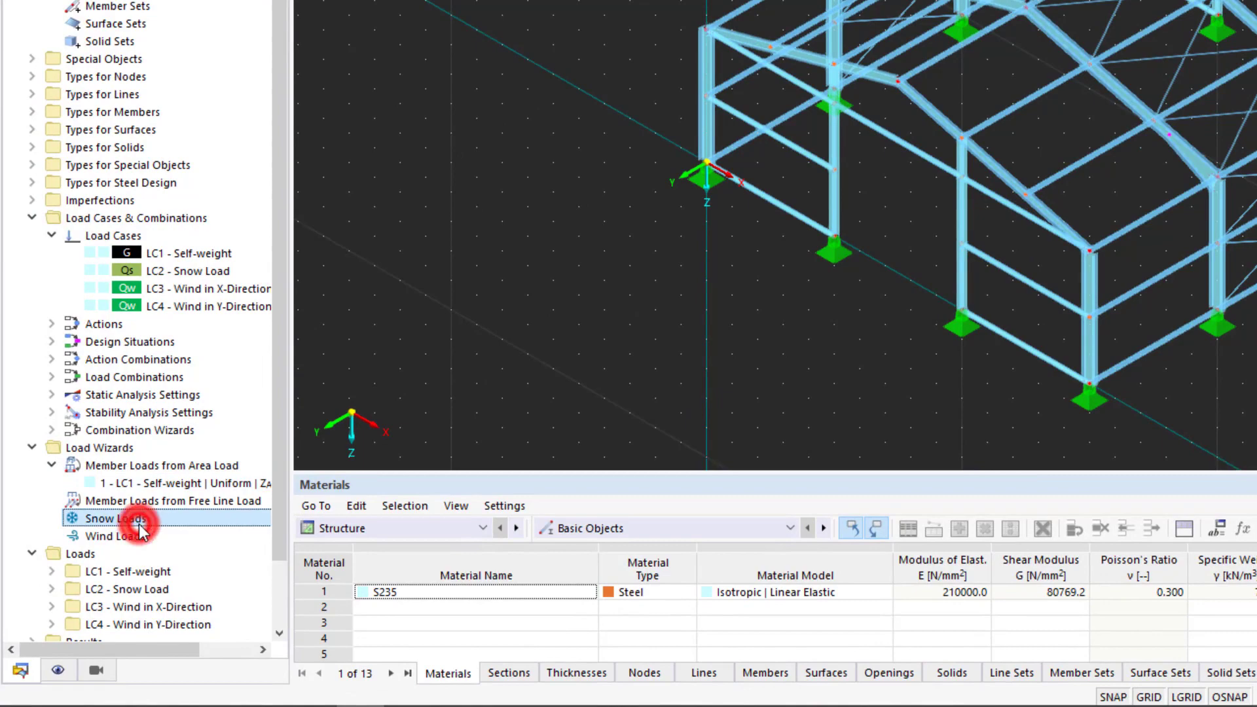
# Start a new snow load wizard entry with the Duopitch roof type
pyautogui.doubleClick(139, 521)
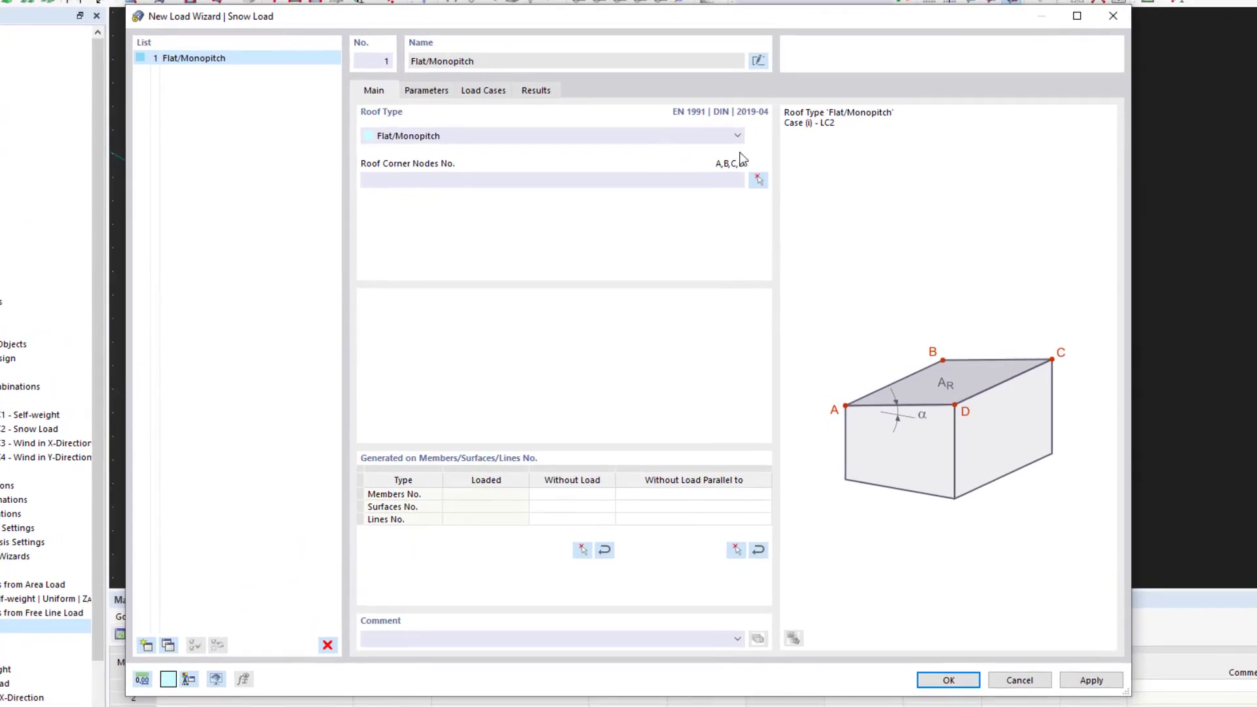
pyautogui.click(739, 136)
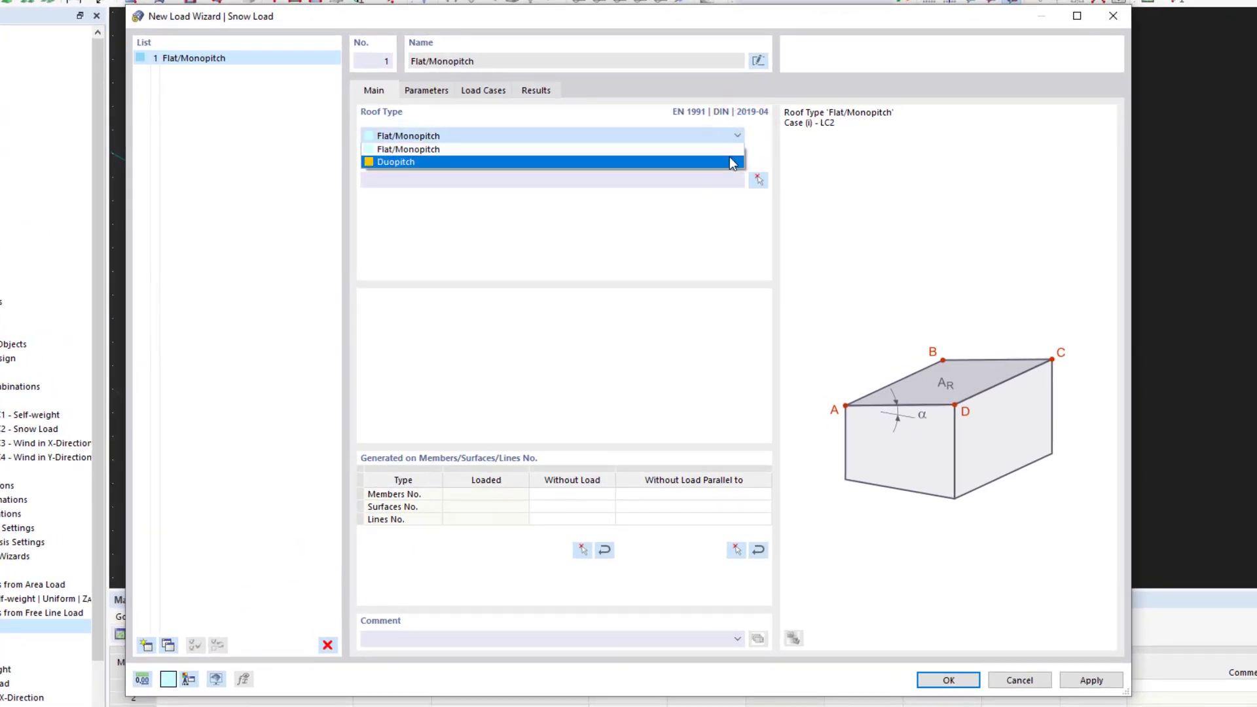
pyautogui.click(731, 161)
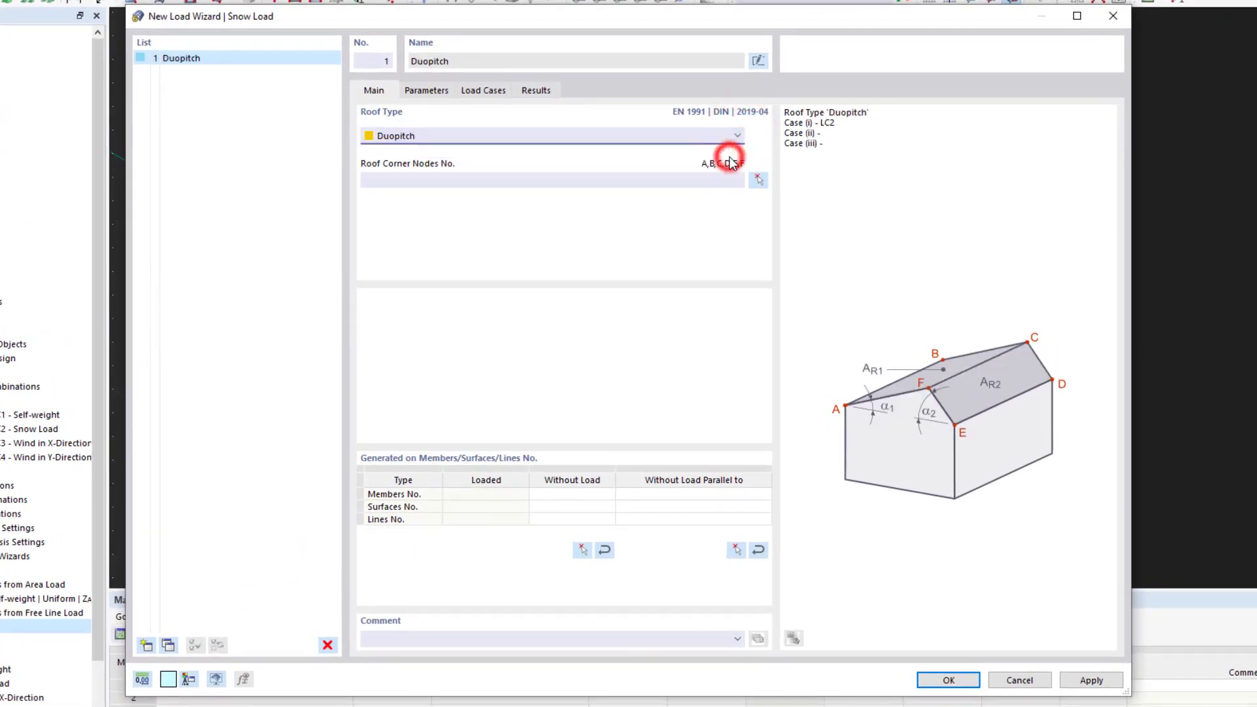
# Assign roof corner nodes 2, 42, 43, 49, 9 and 3 to the Duopitch snow load
pyautogui.click(757, 182)
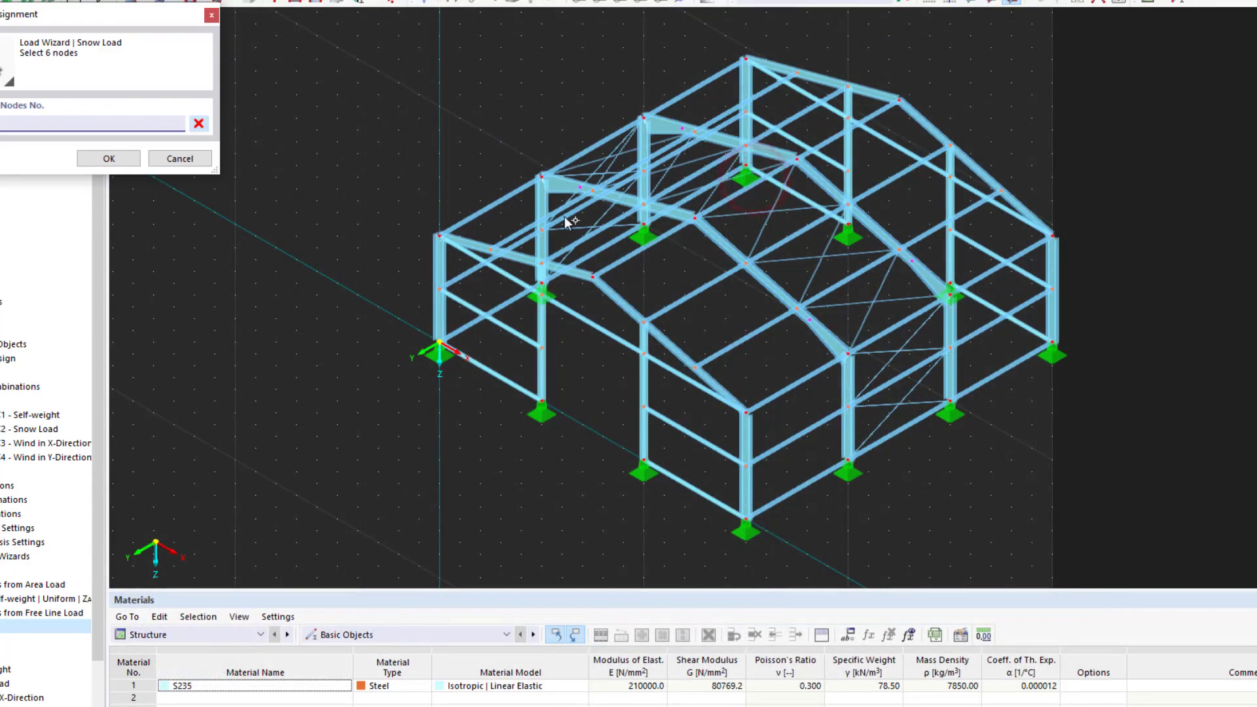
pyautogui.click(439, 236)
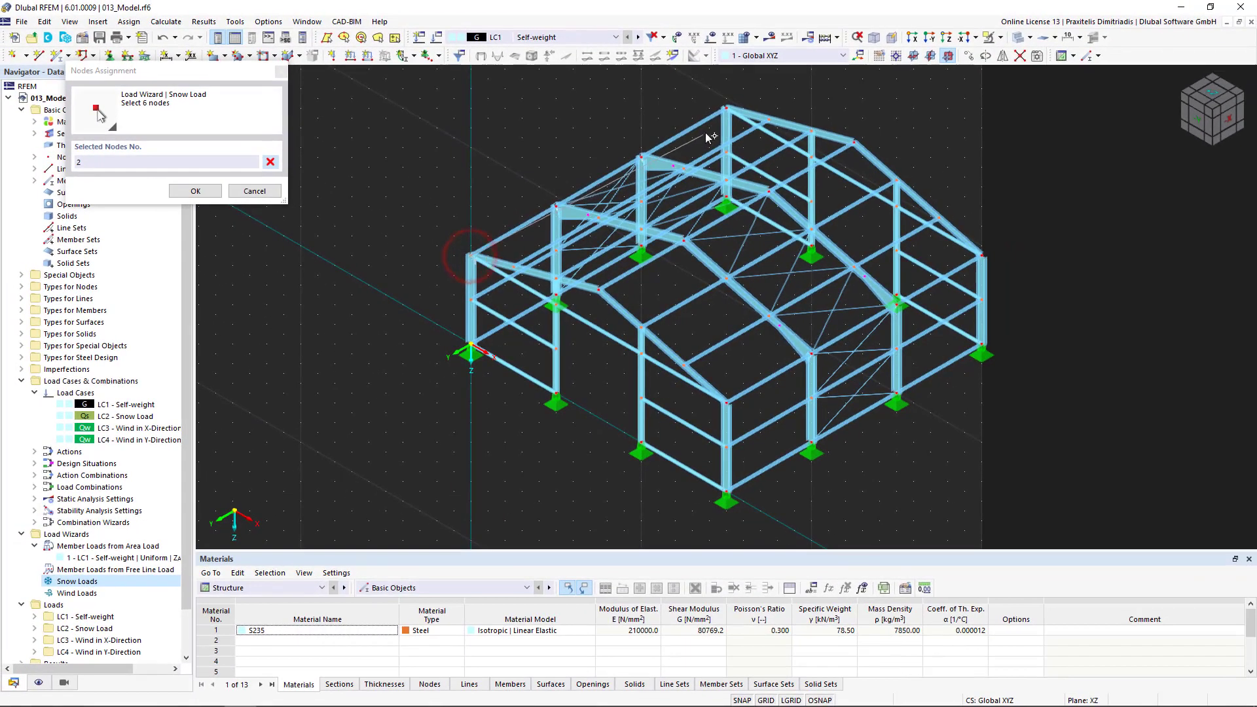
pyautogui.click(725, 108)
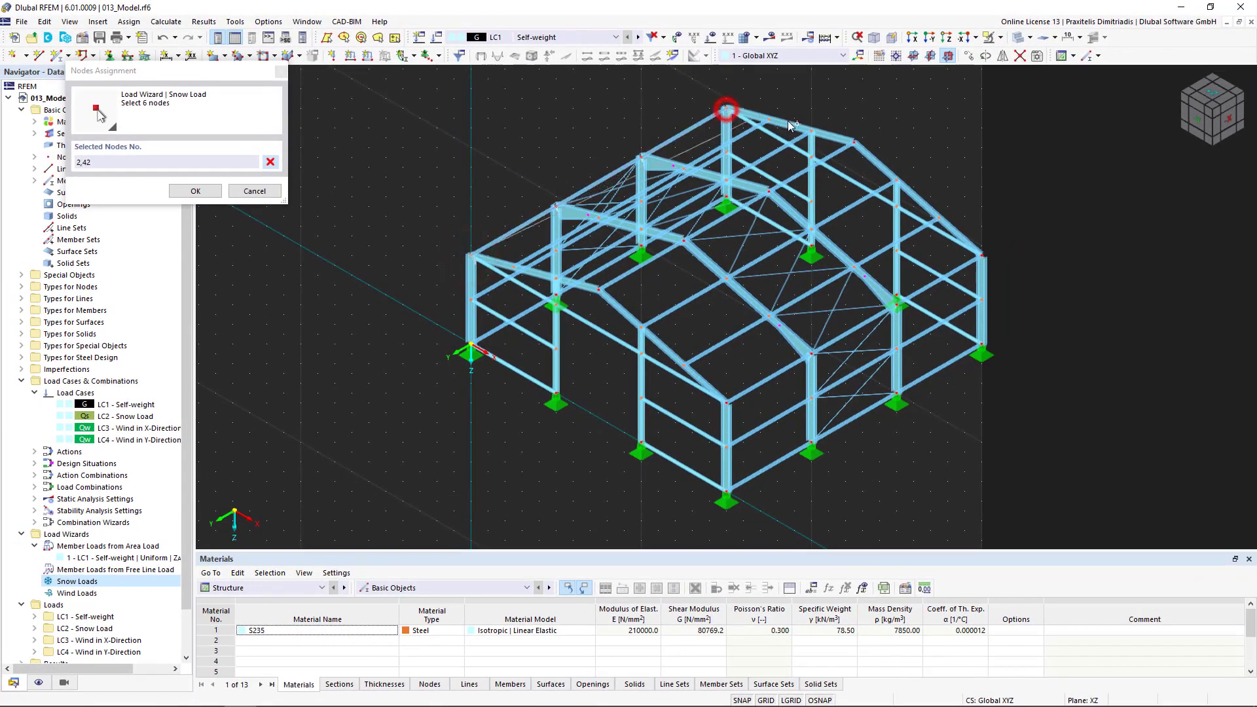
pyautogui.click(854, 140)
pyautogui.click(981, 254)
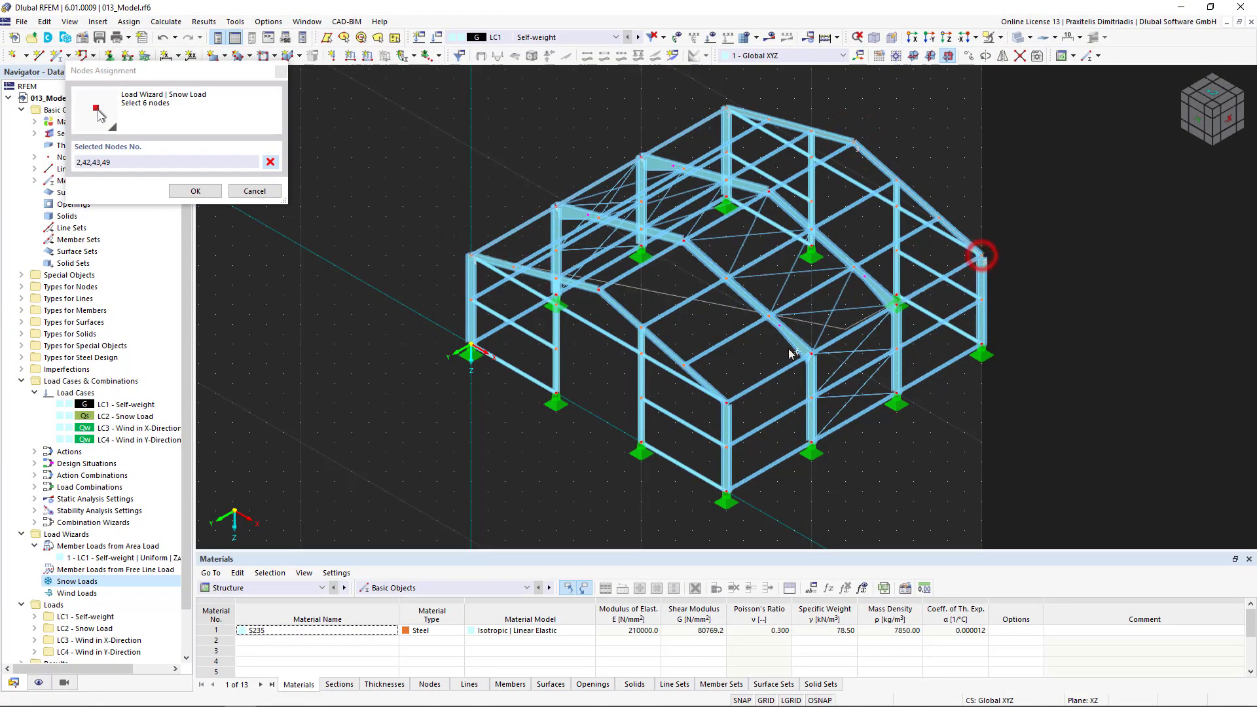
pyautogui.click(726, 402)
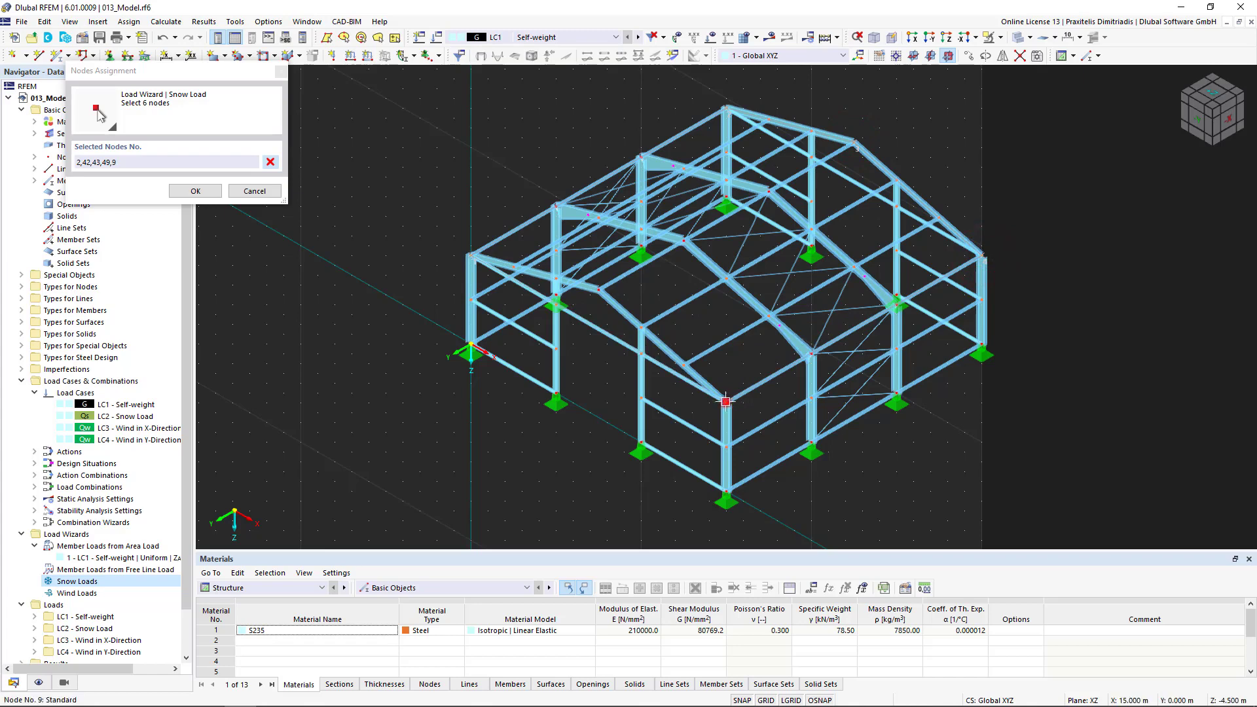
pyautogui.click(599, 290)
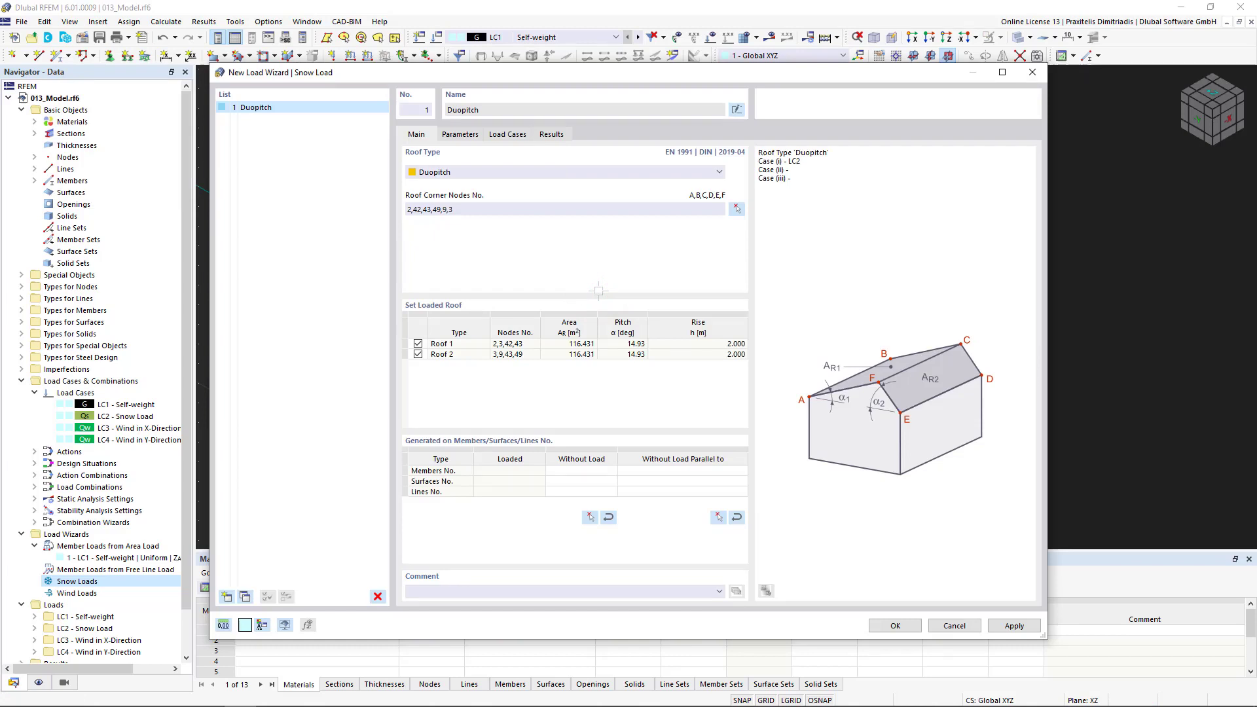
# Toggle Roof 1 off and back on, then review the site parameters: zone 3, 2.51 kN/m²
pyautogui.click(419, 343)
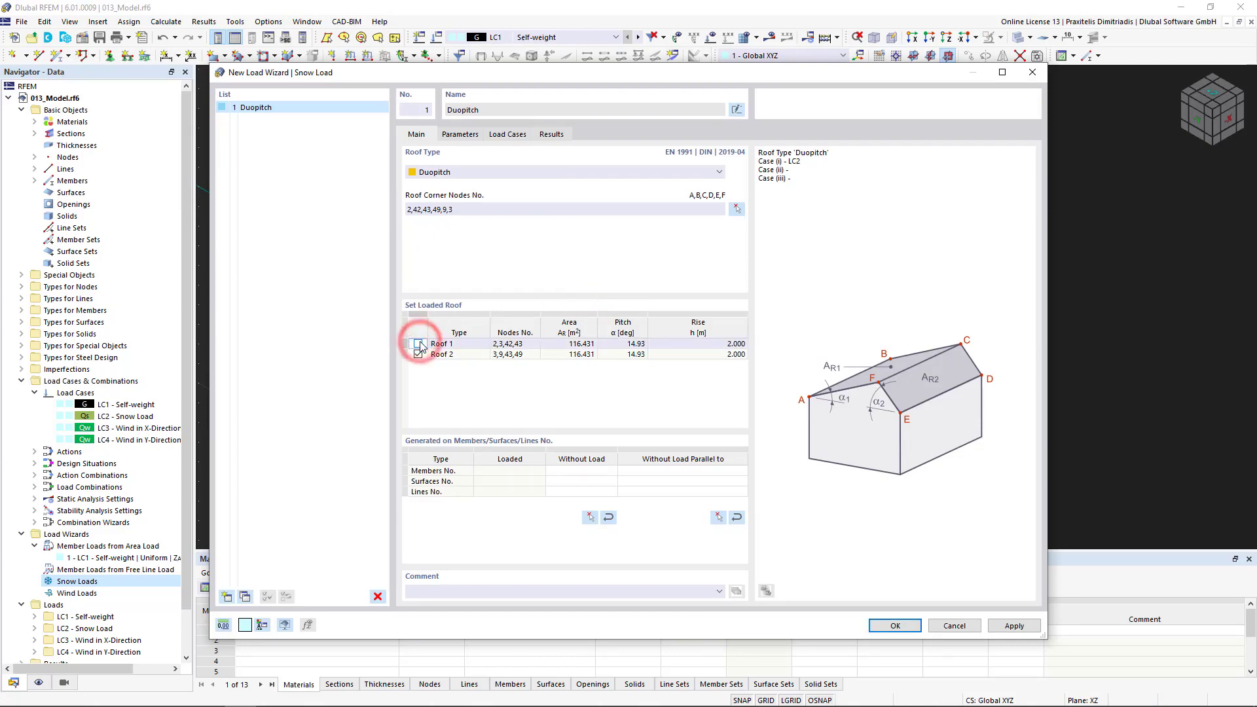
pyautogui.click(418, 344)
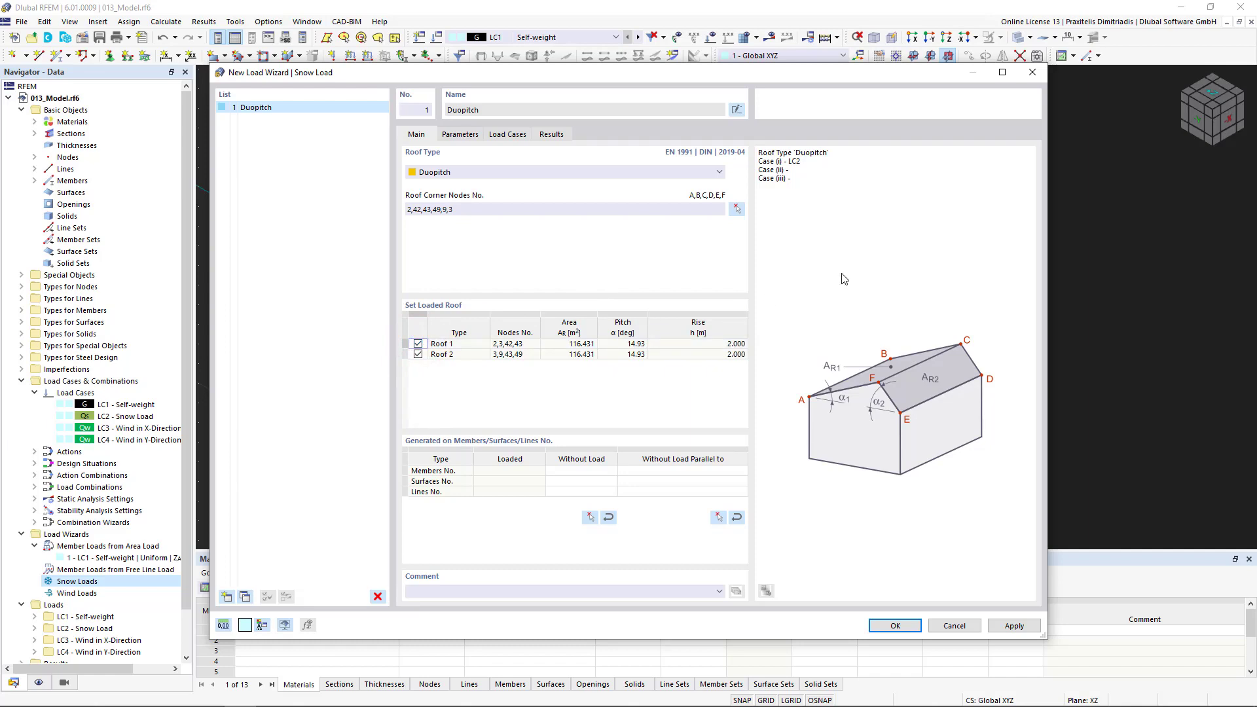
pyautogui.click(470, 140)
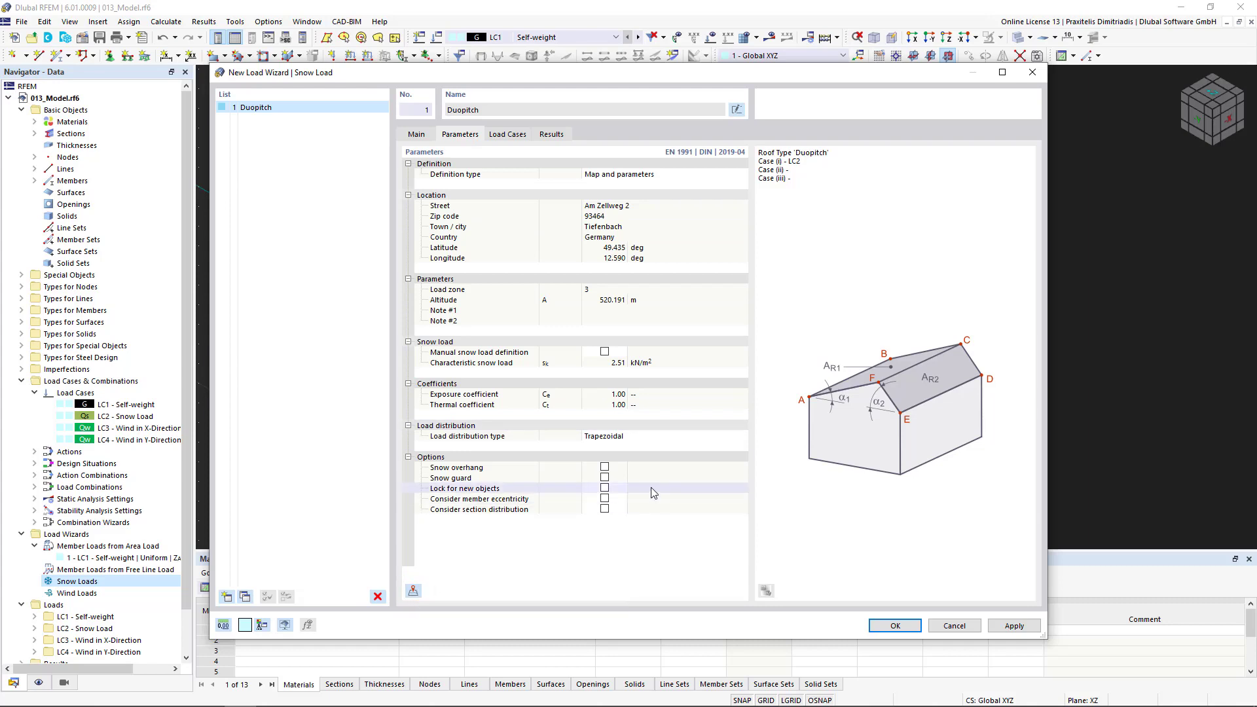
# Create new load cases LC5 and LC6 for snow cases (ii) and (iii)
pyautogui.click(497, 138)
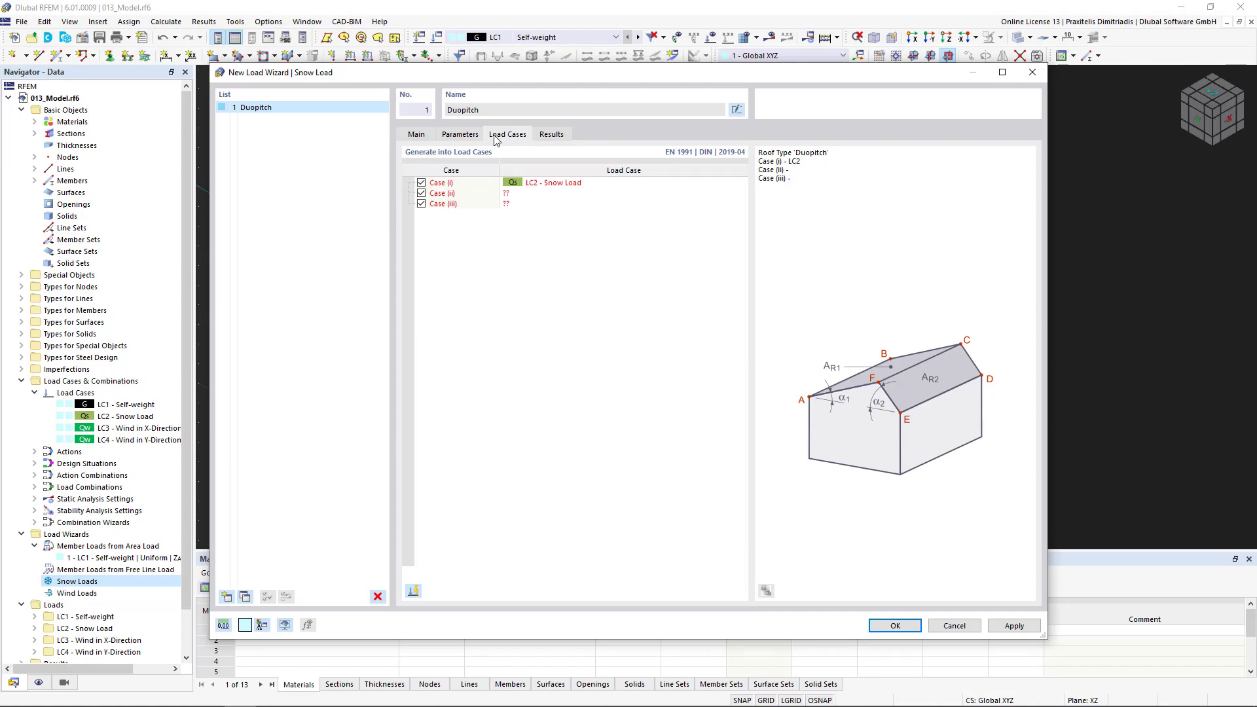
pyautogui.click(414, 598)
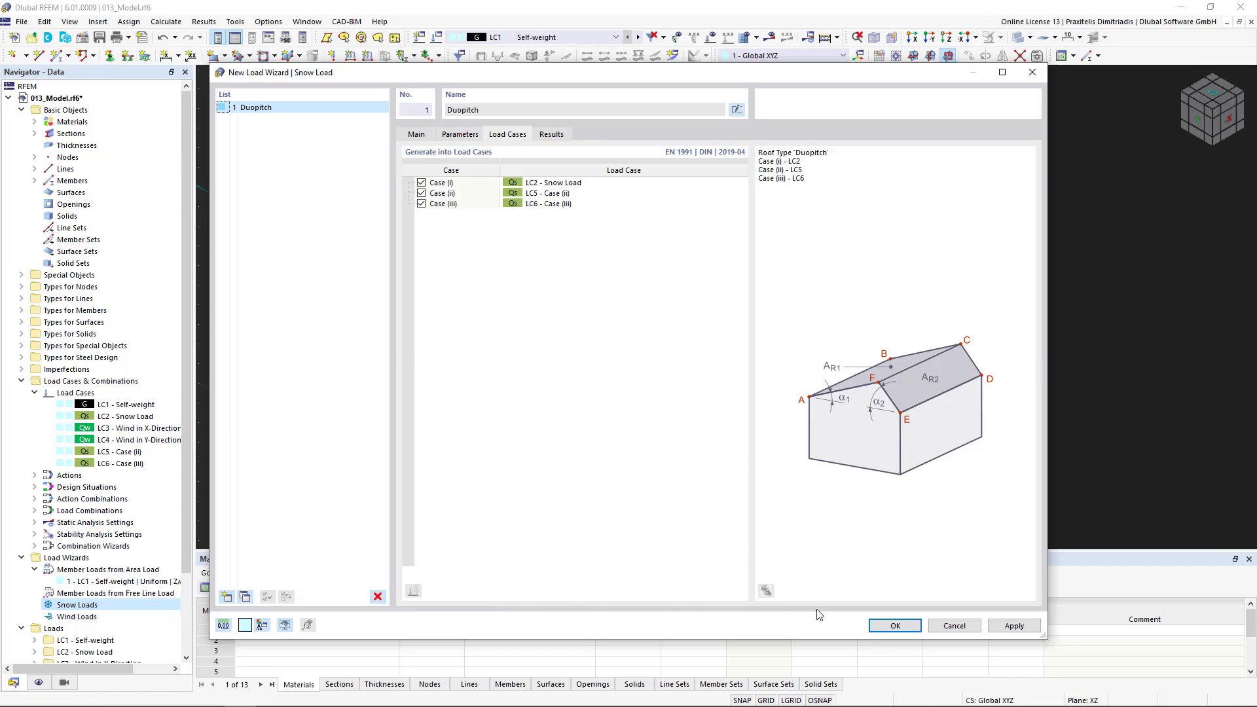
# Apply the snow wizard and review the generated roof snow loads in LC2, LC5 and LC6
pyautogui.click(893, 625)
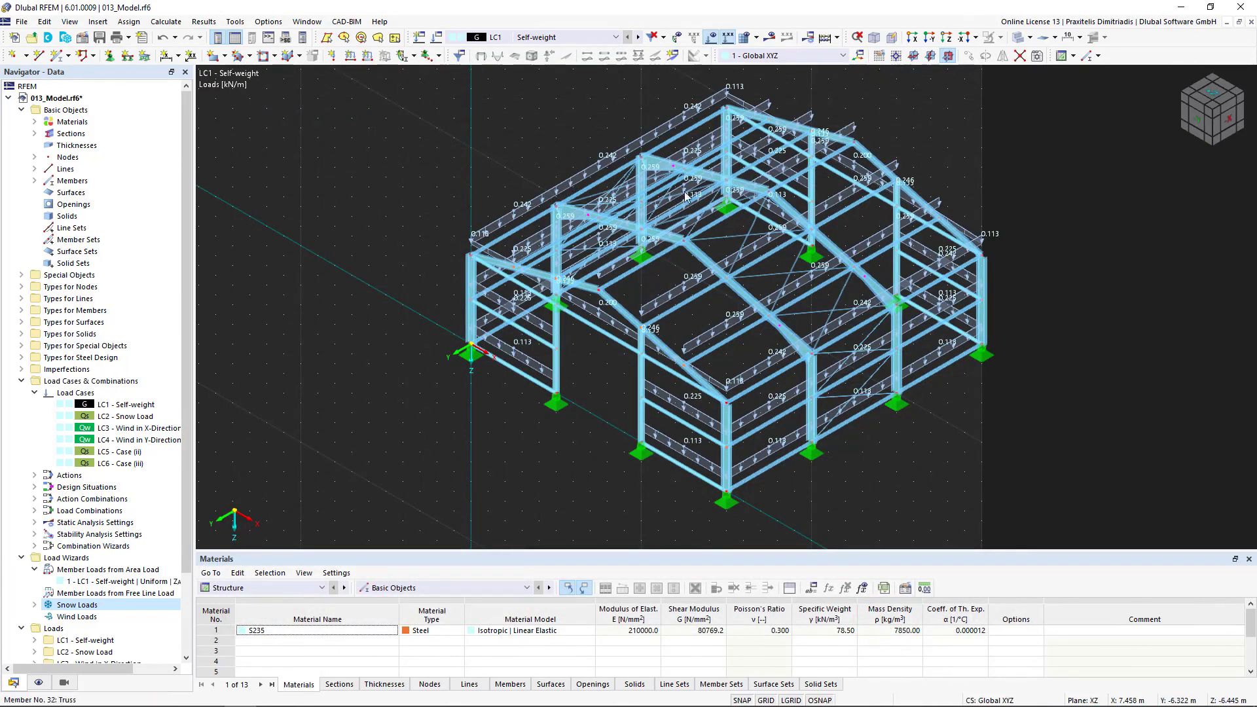
pyautogui.click(615, 38)
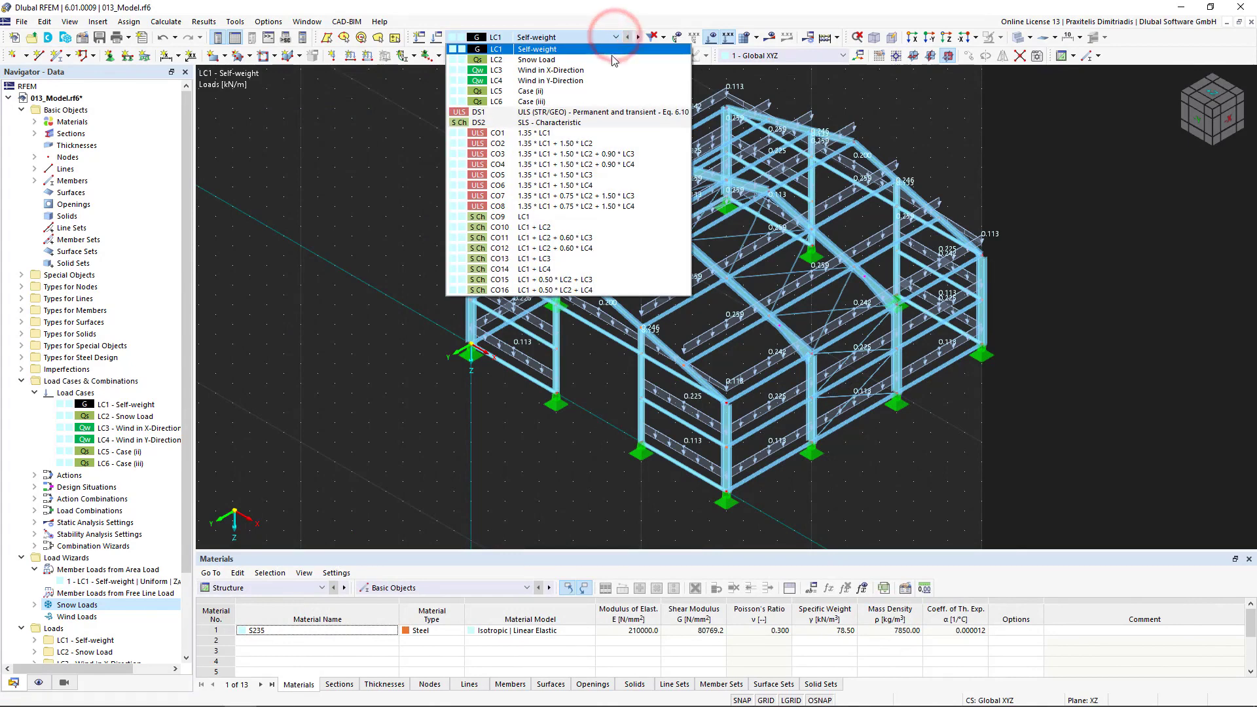
pyautogui.click(612, 58)
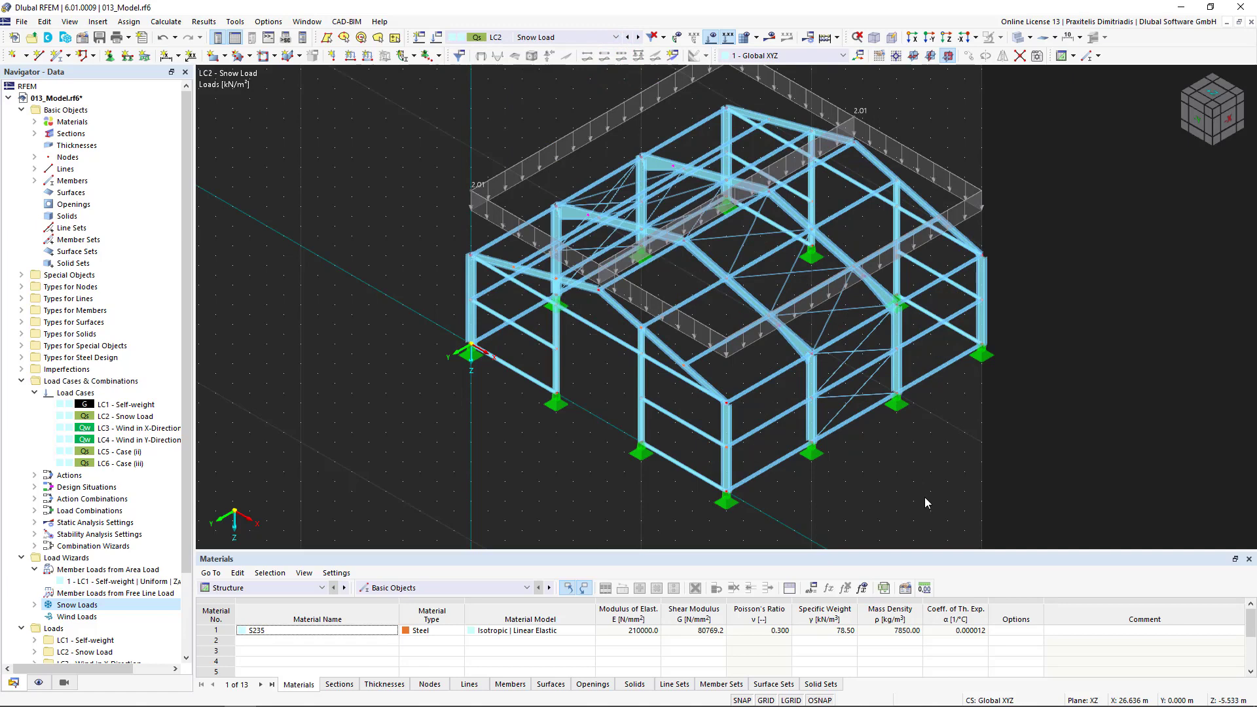
pyautogui.click(616, 38)
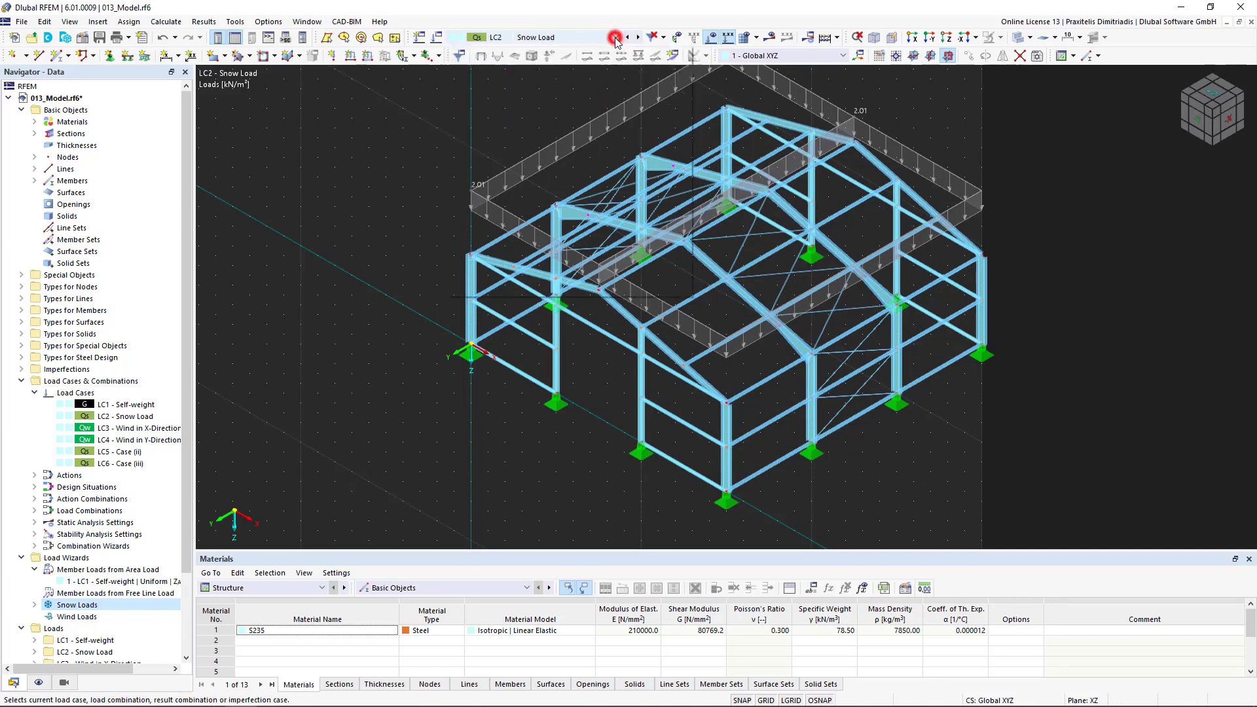
pyautogui.click(616, 90)
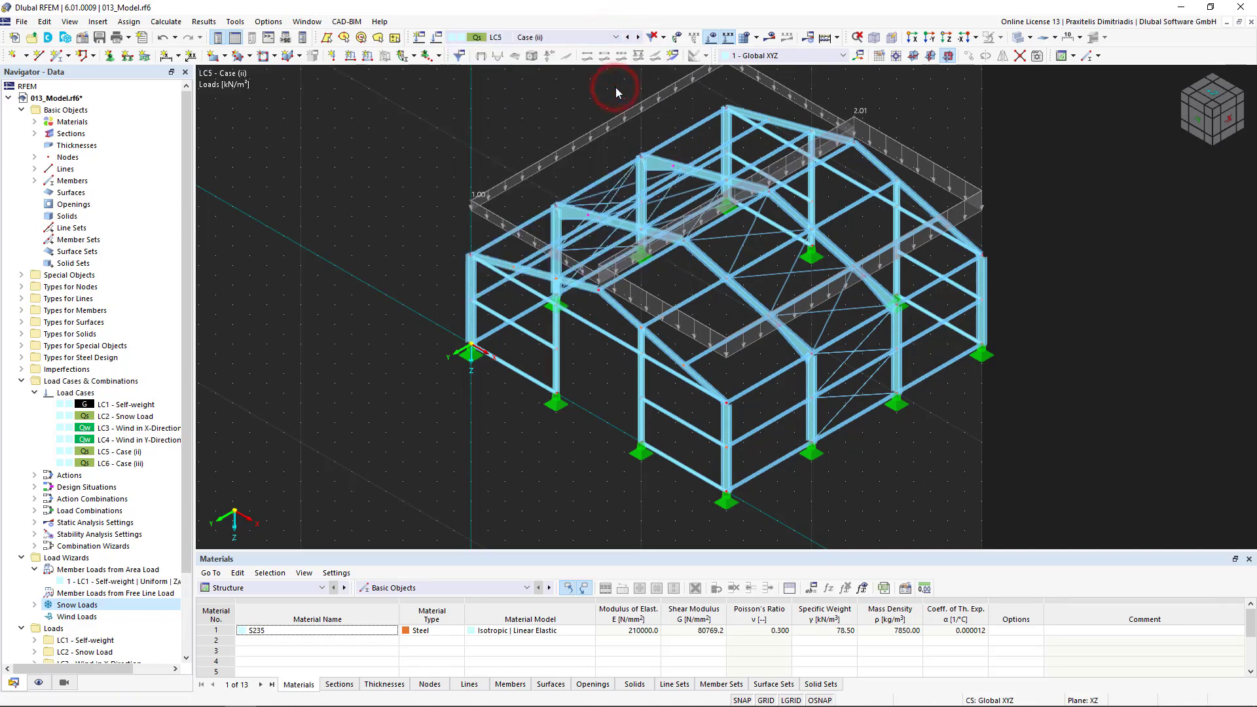
pyautogui.click(638, 37)
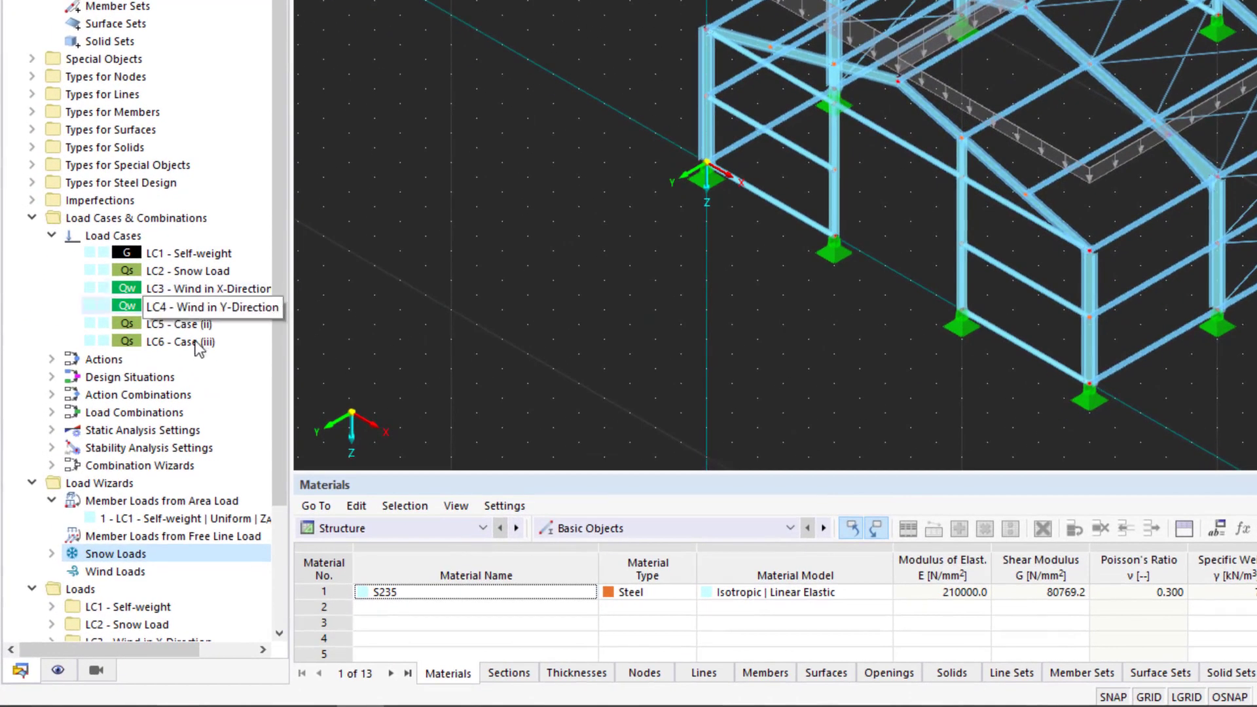
# Start a new wind load wizard entry with the Duopitch roof type
pyautogui.click(144, 571)
pyautogui.doubleClick(144, 572)
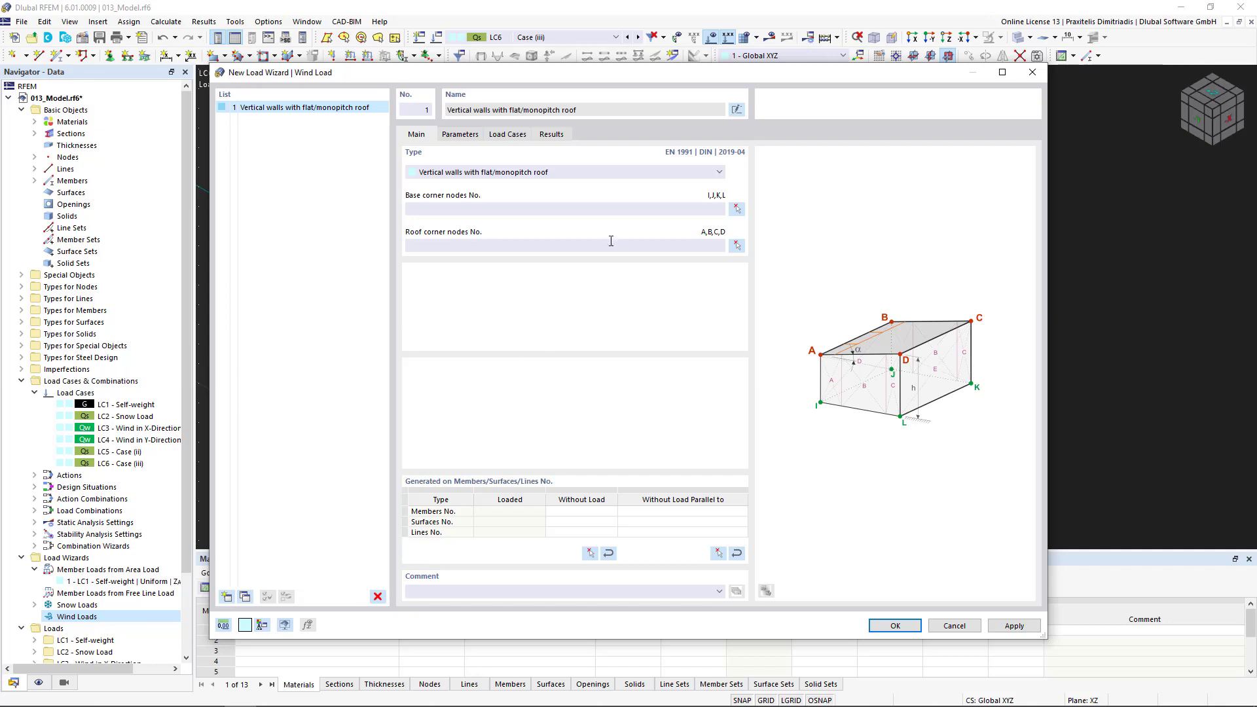
pyautogui.click(634, 174)
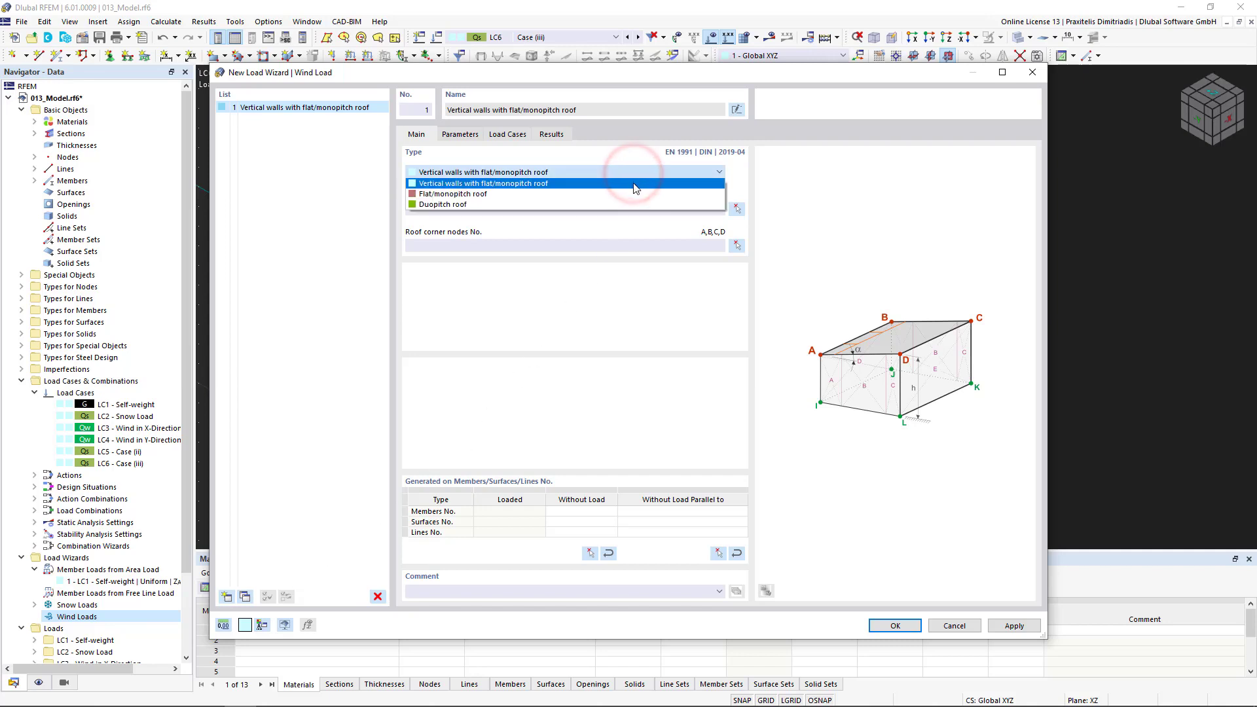
pyautogui.click(633, 205)
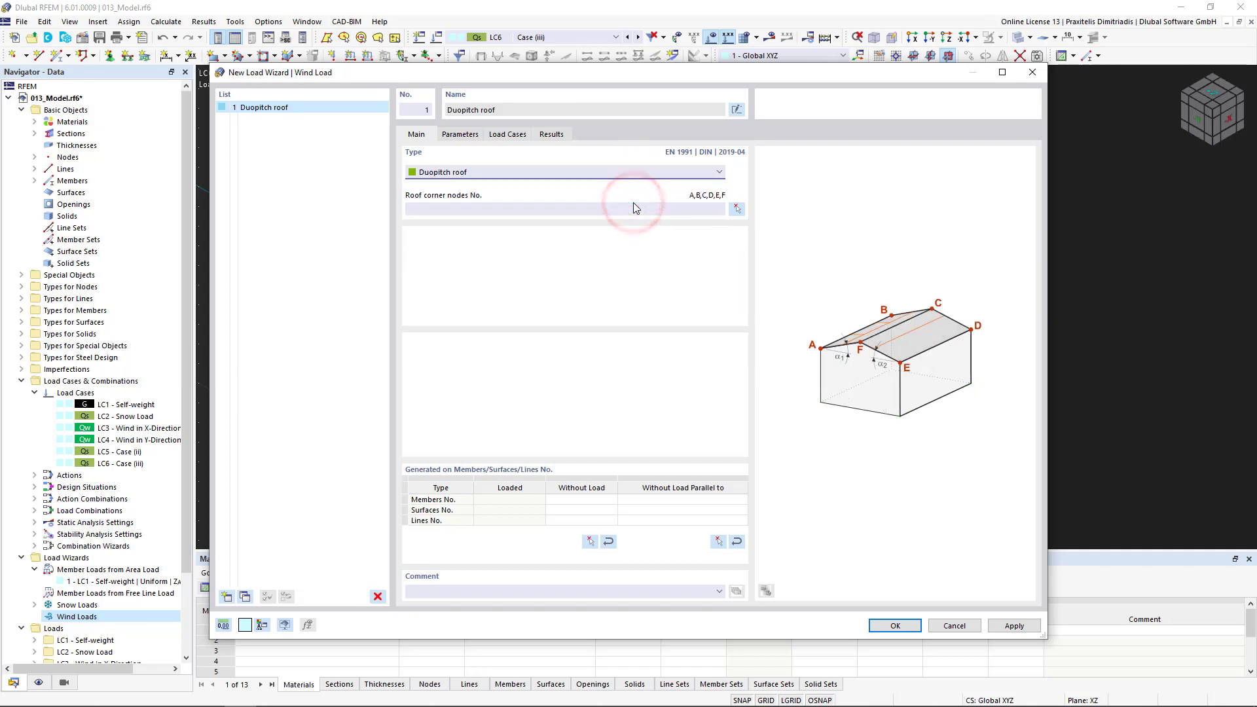
# Hide the load display and assign roof corner nodes 2, 42, 43, 49, 9, 3 to the wind wizard
pyautogui.click(738, 209)
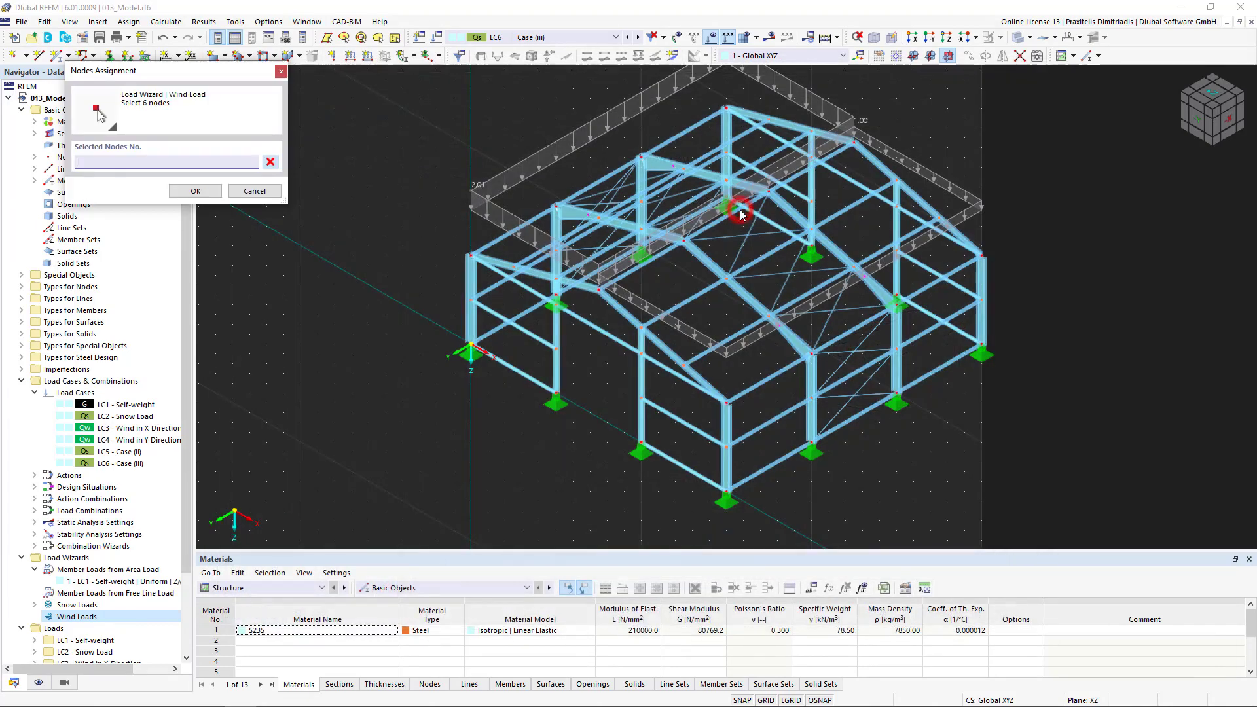
pyautogui.click(711, 37)
pyautogui.click(469, 254)
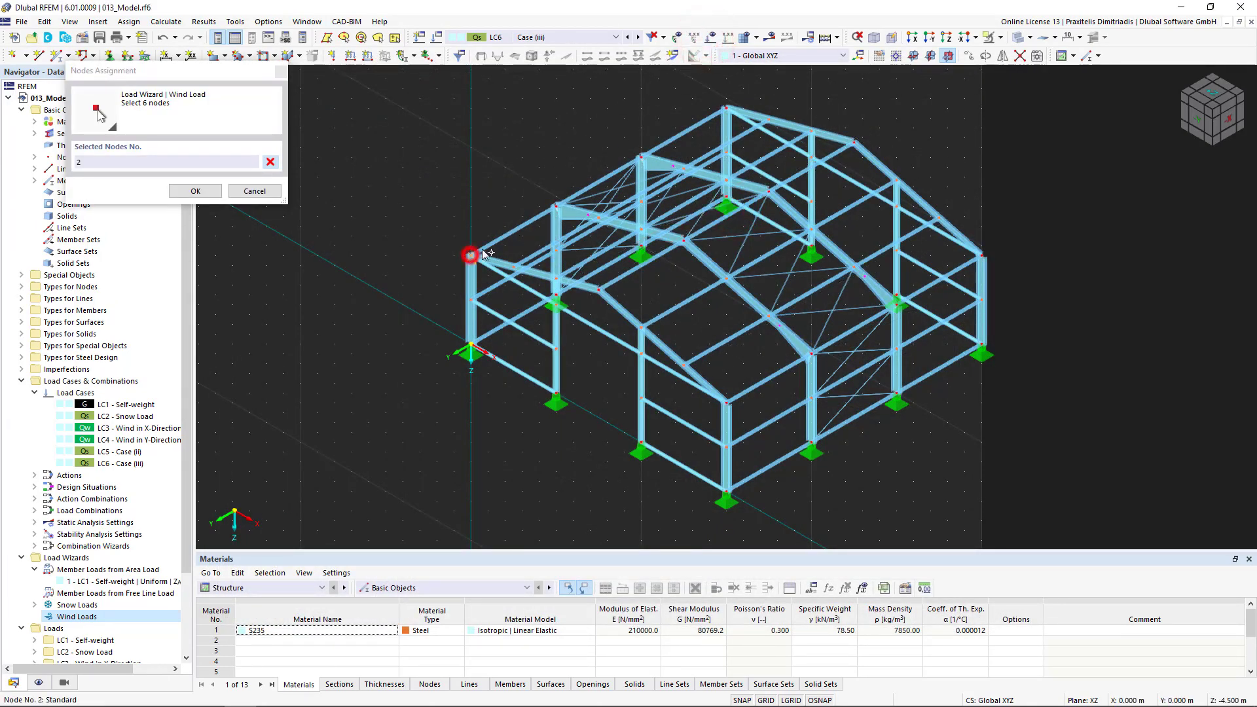
pyautogui.click(725, 106)
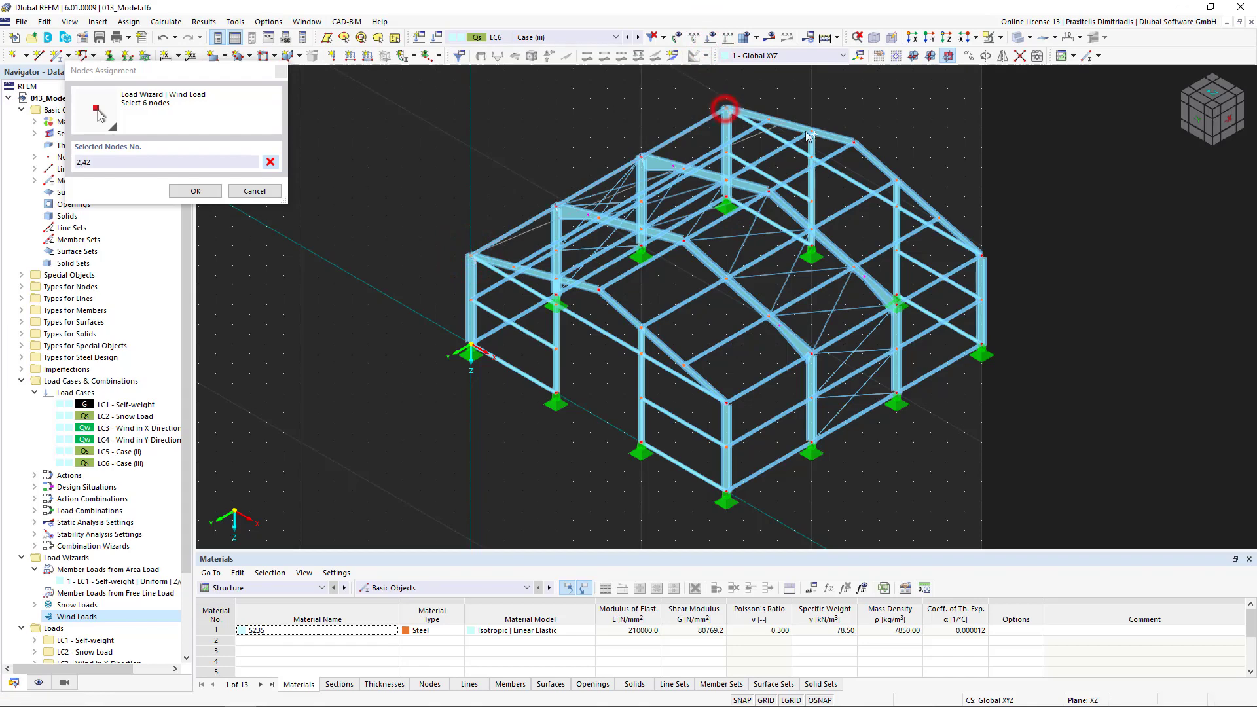
pyautogui.click(854, 142)
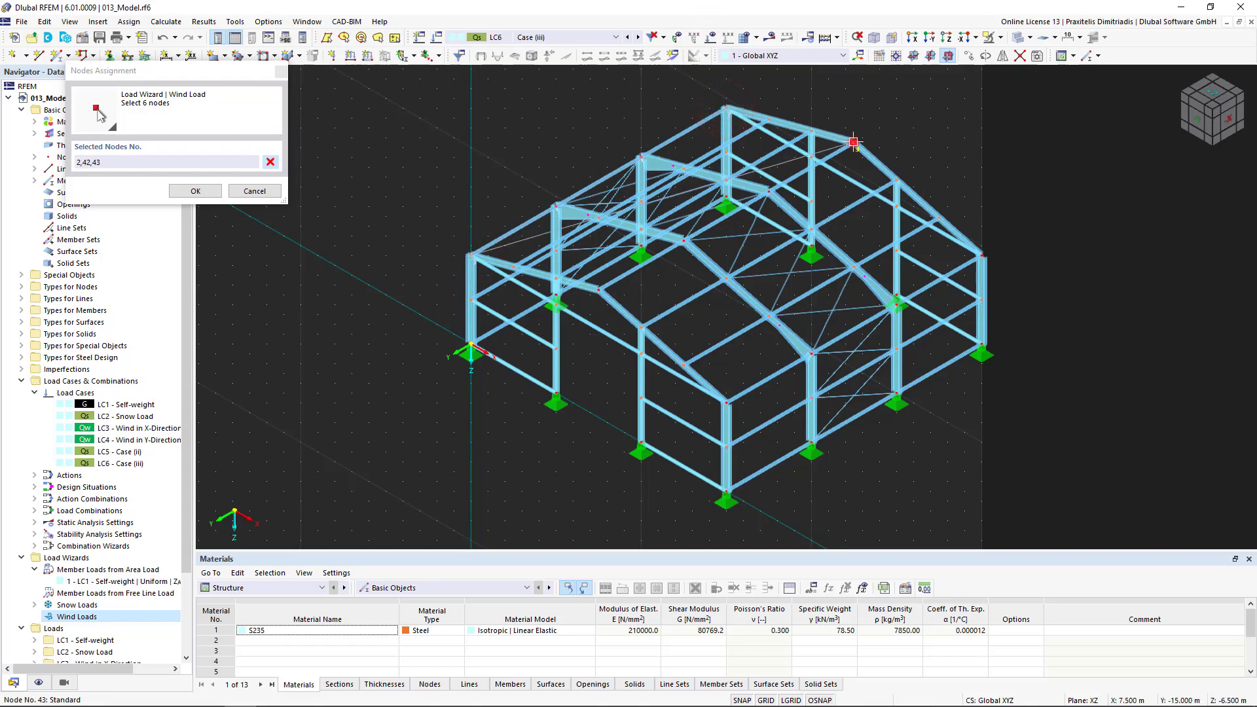
pyautogui.click(982, 255)
pyautogui.click(726, 404)
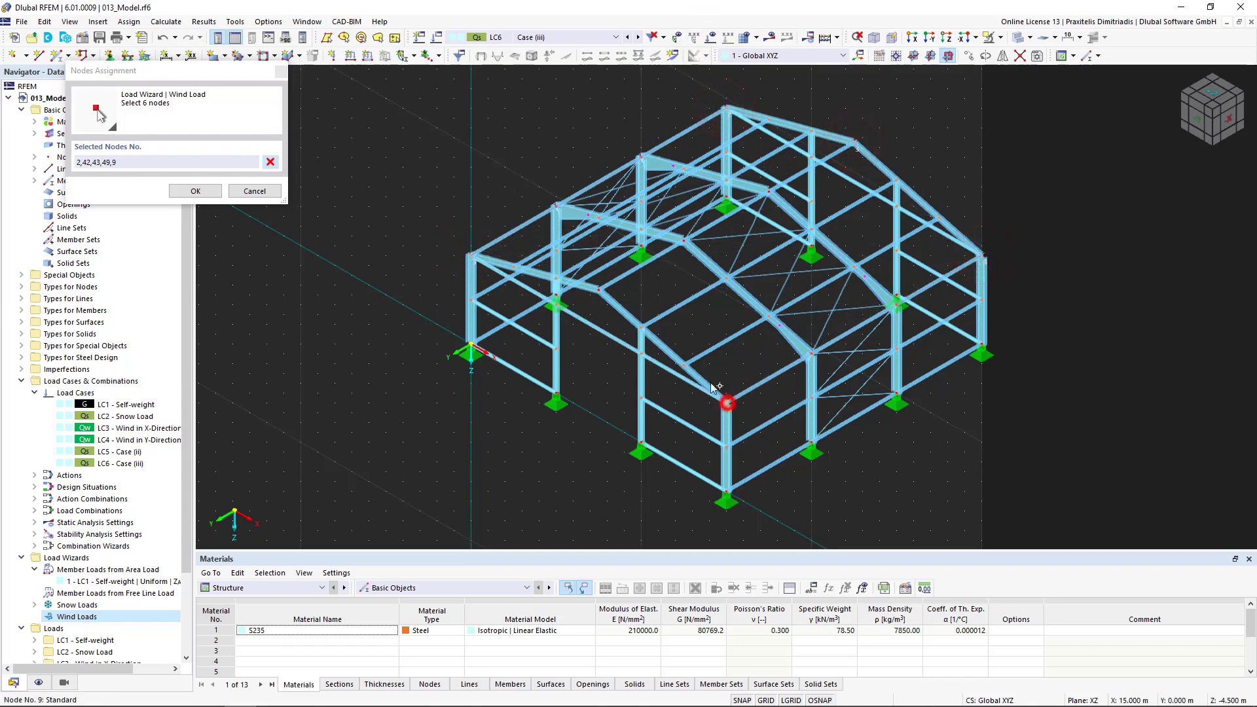
pyautogui.click(599, 289)
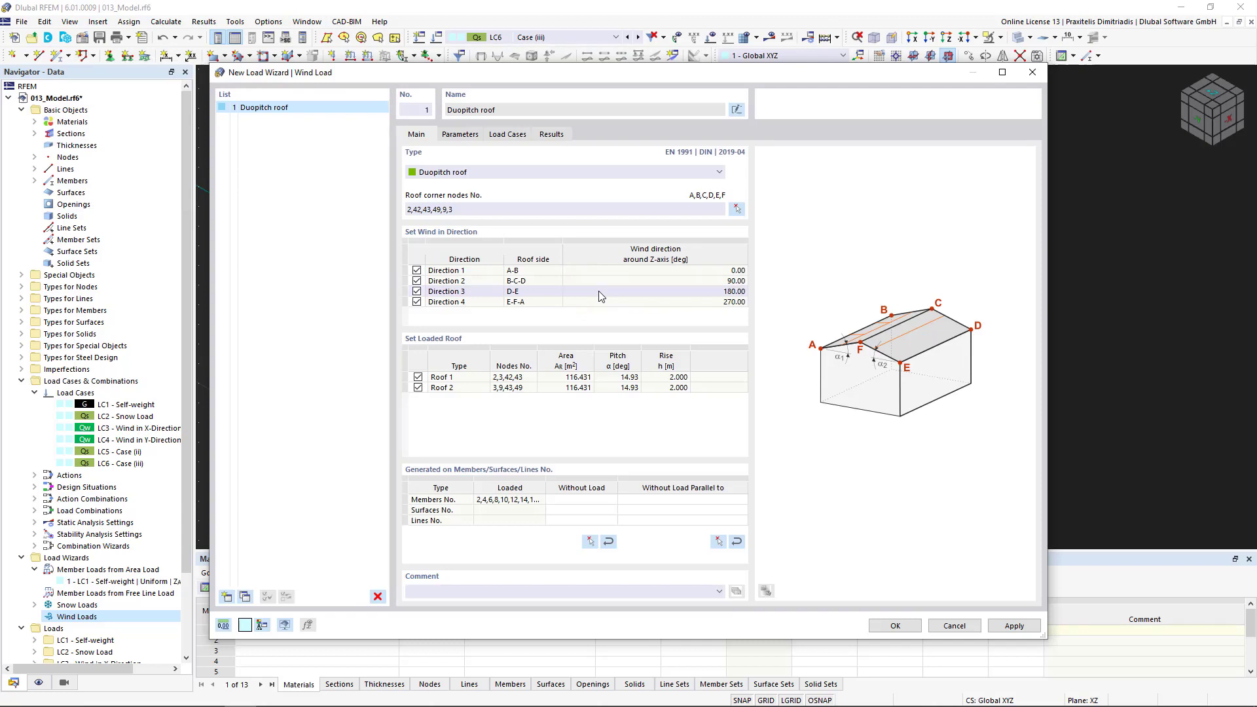
# Switch off wind directions 3 and 4, leaving 0° and 90°, and view the wind parameters
pyautogui.click(416, 291)
pyautogui.click(416, 302)
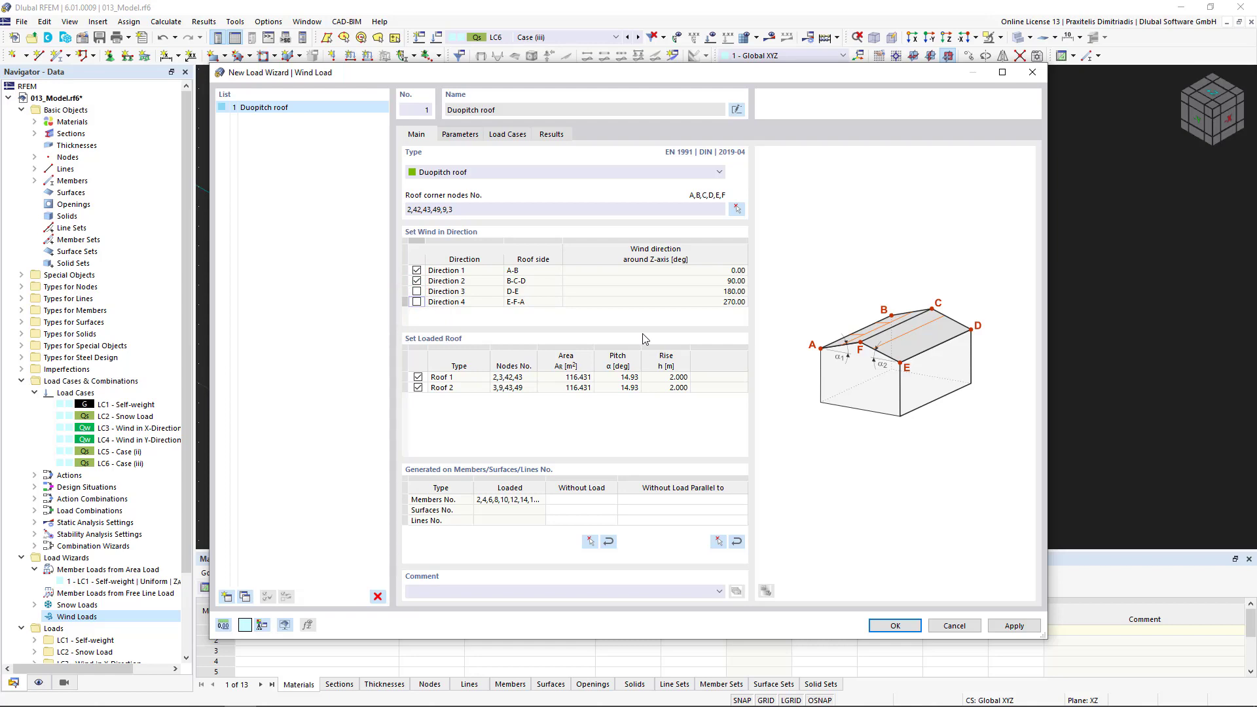
pyautogui.click(452, 134)
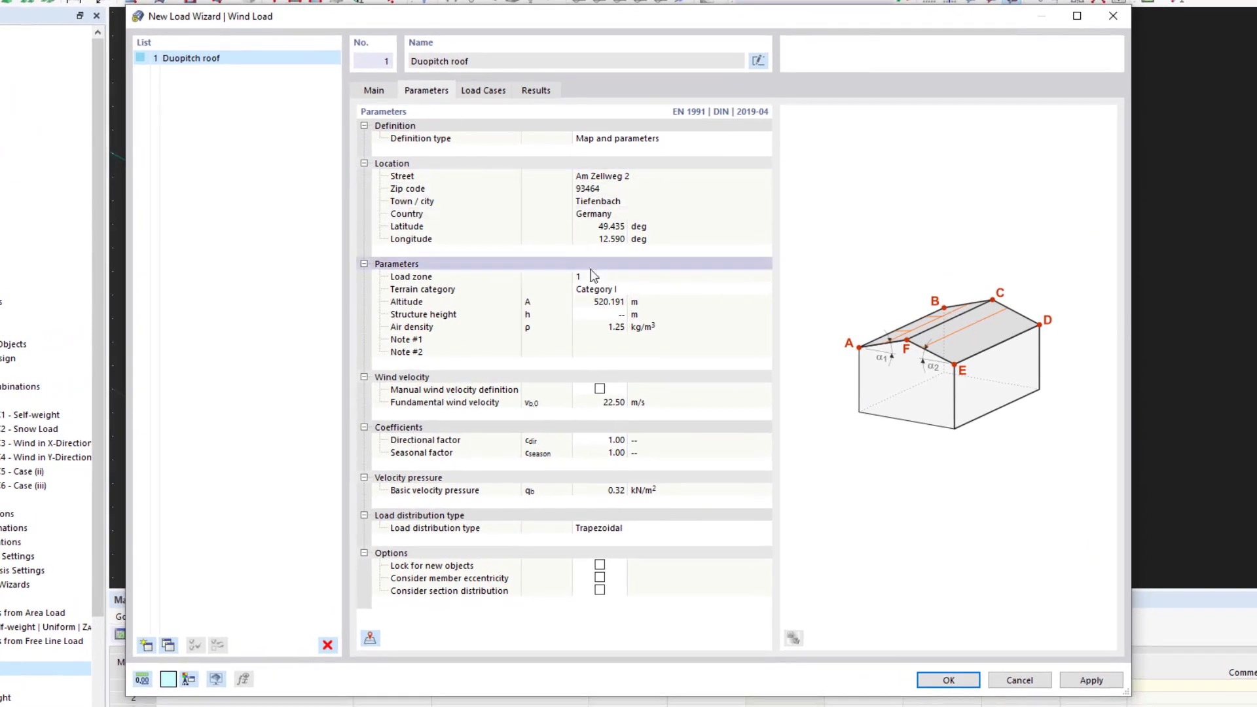
# Set the structure height to 10 m and show the wind load case assignments
pyautogui.click(608, 314)
pyautogui.write('10')
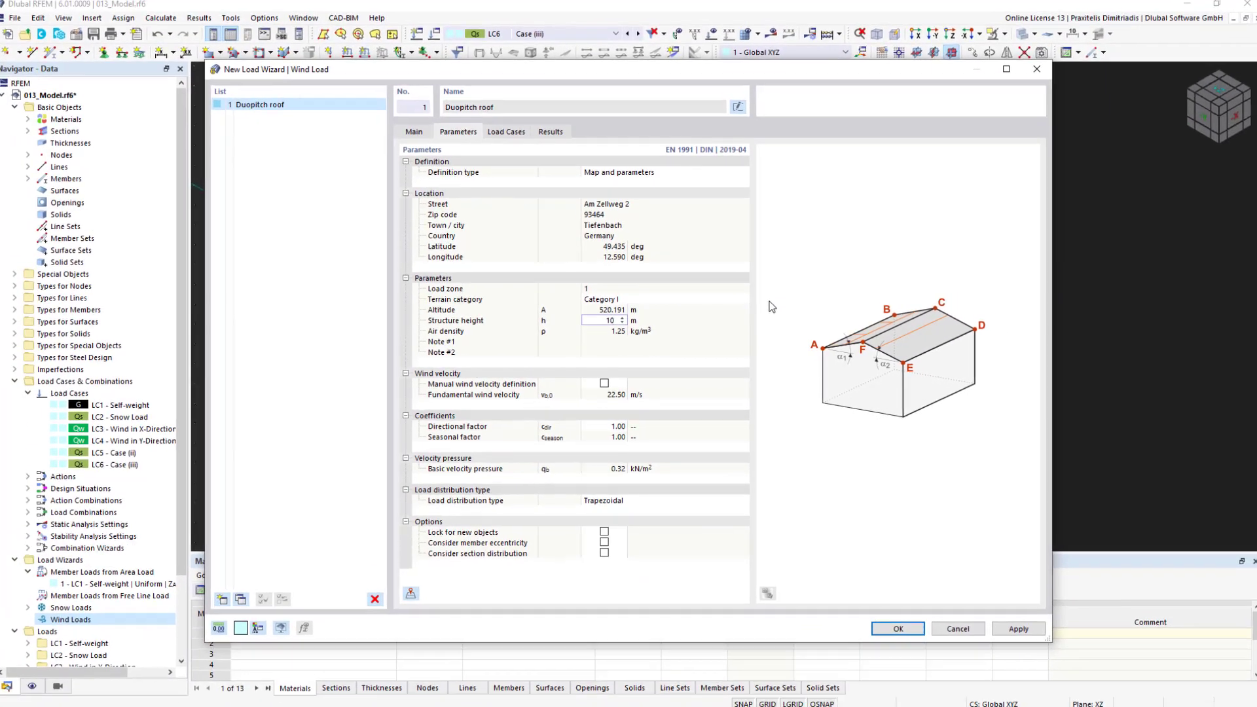
pyautogui.click(508, 135)
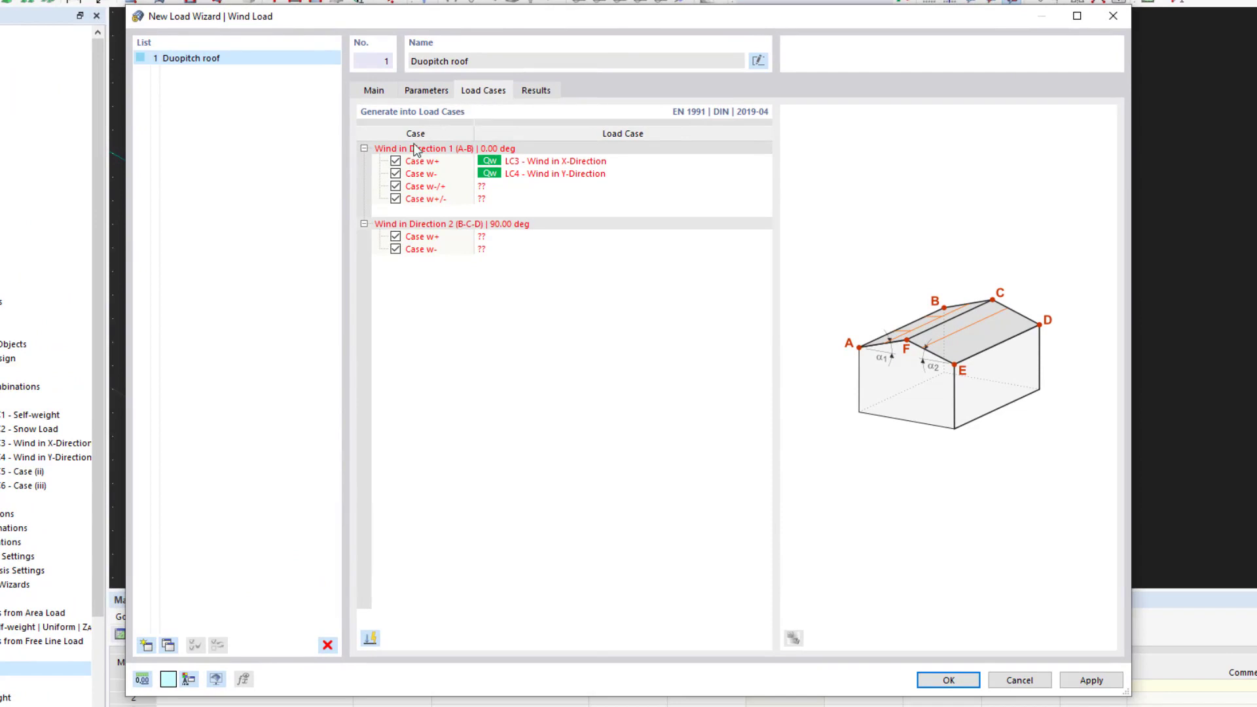
# Clear the LC3/LC4 assignments from Case w+ and w-, then generate new load cases LC7–LC12 for all six wind cases
pyautogui.doubleClick(395, 161)
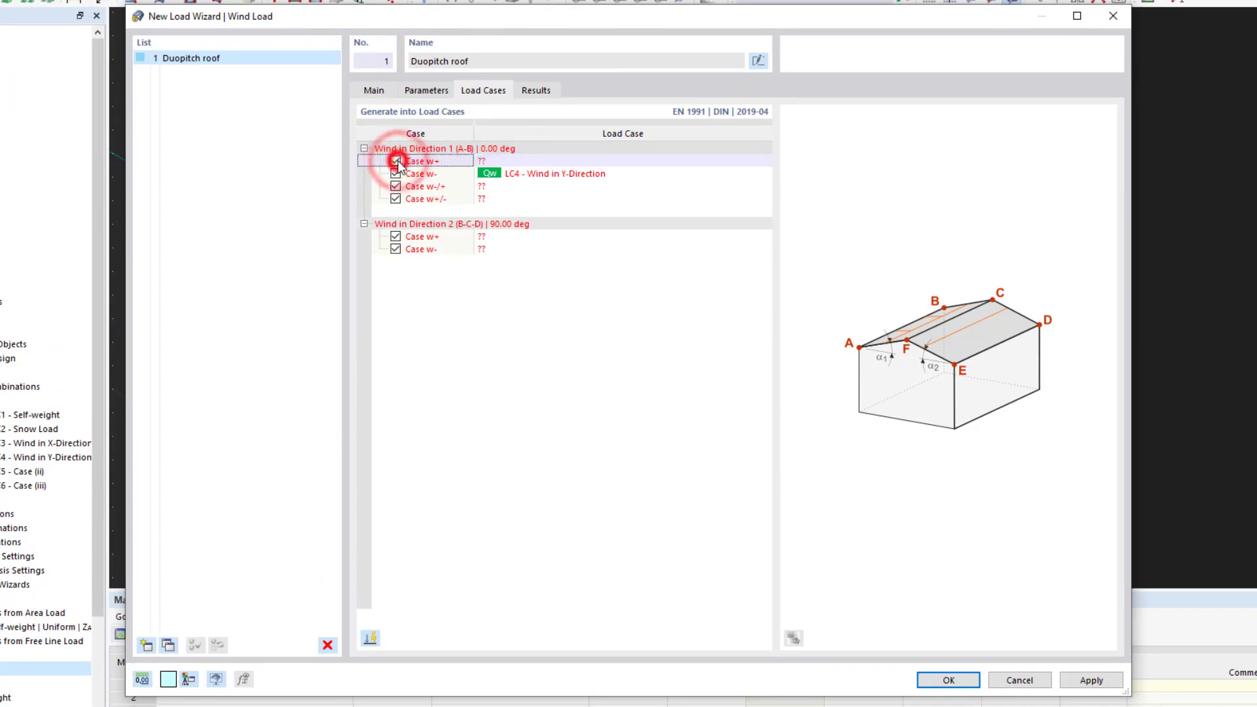
pyautogui.doubleClick(396, 175)
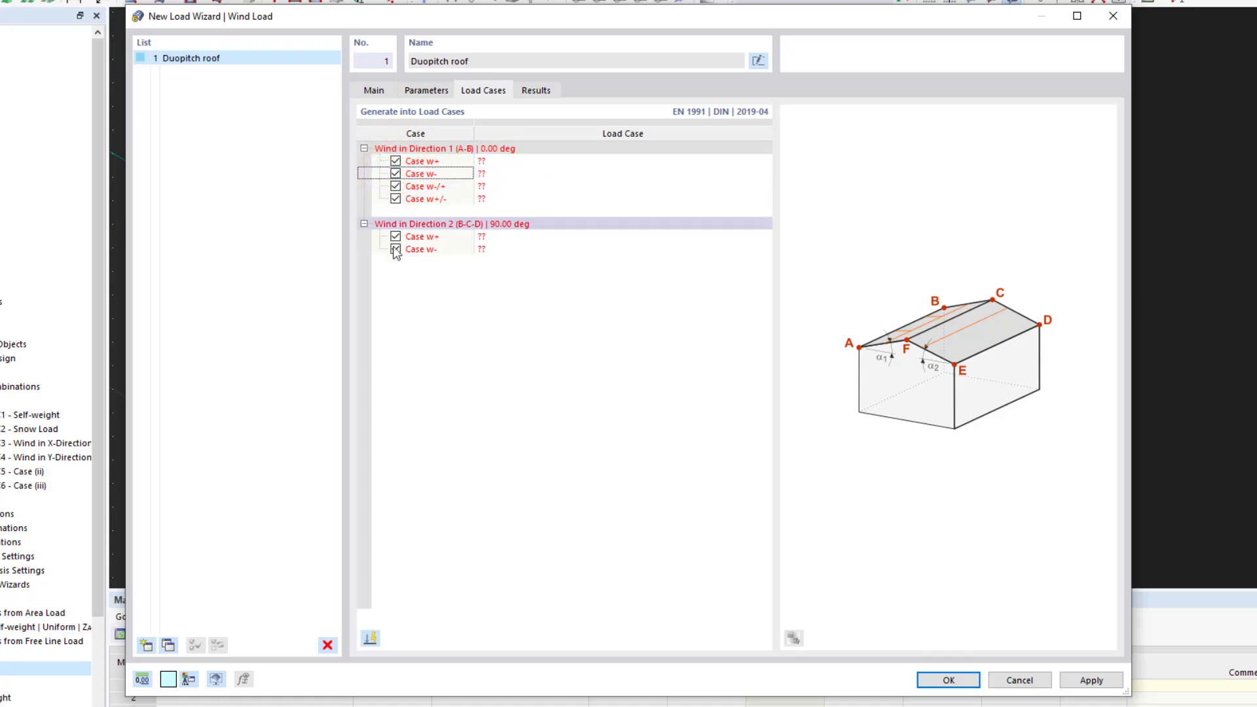
pyautogui.click(372, 640)
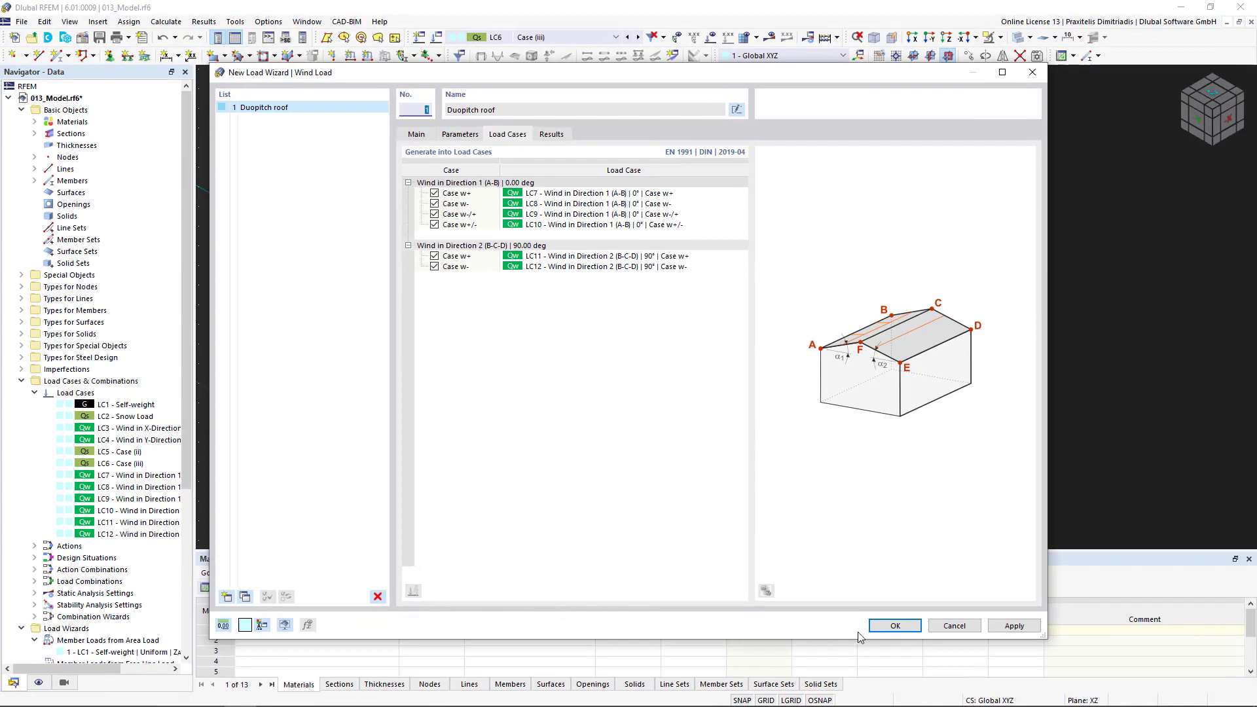
# Apply the duopitch wind wizard and display the LC8 wind loads on the model
pyautogui.click(885, 627)
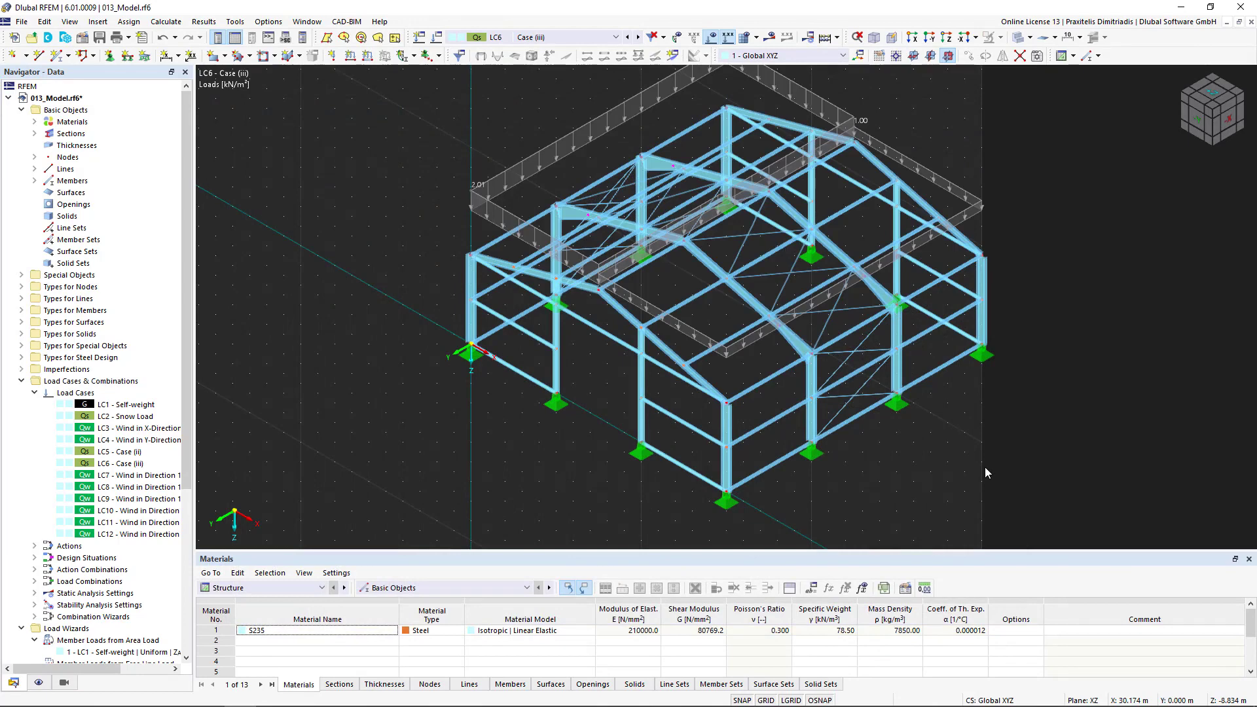
pyautogui.click(610, 40)
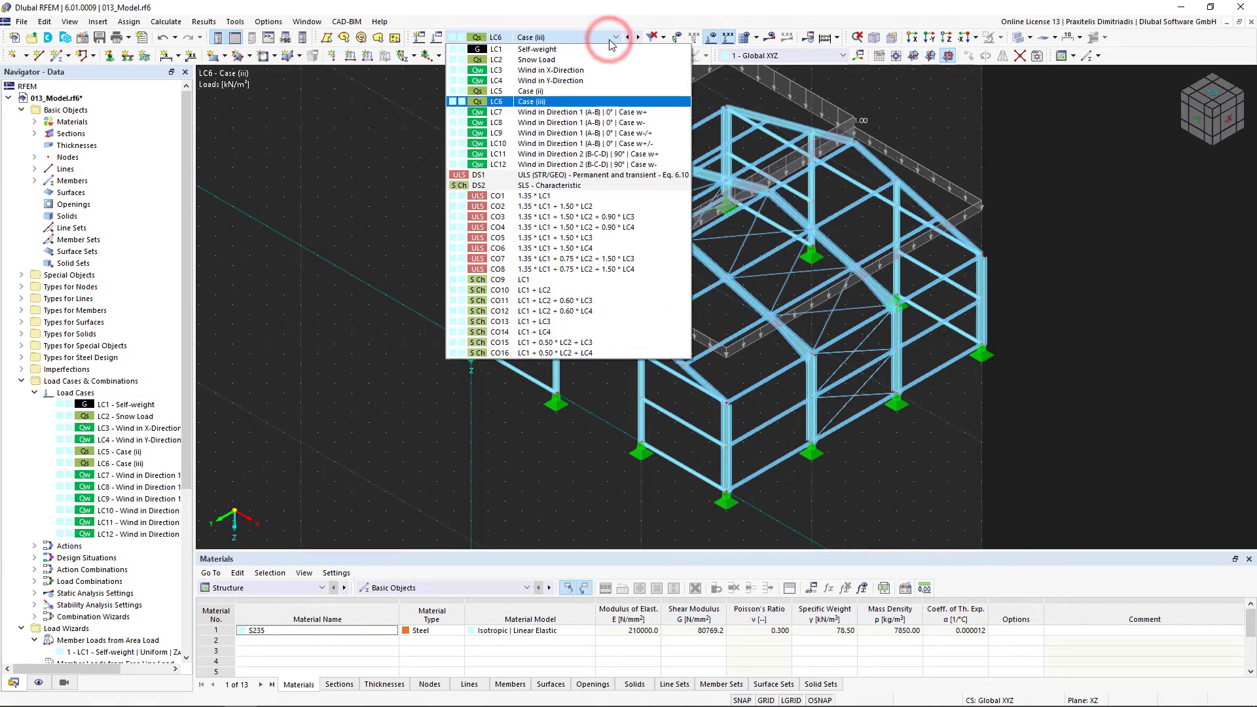
pyautogui.click(606, 123)
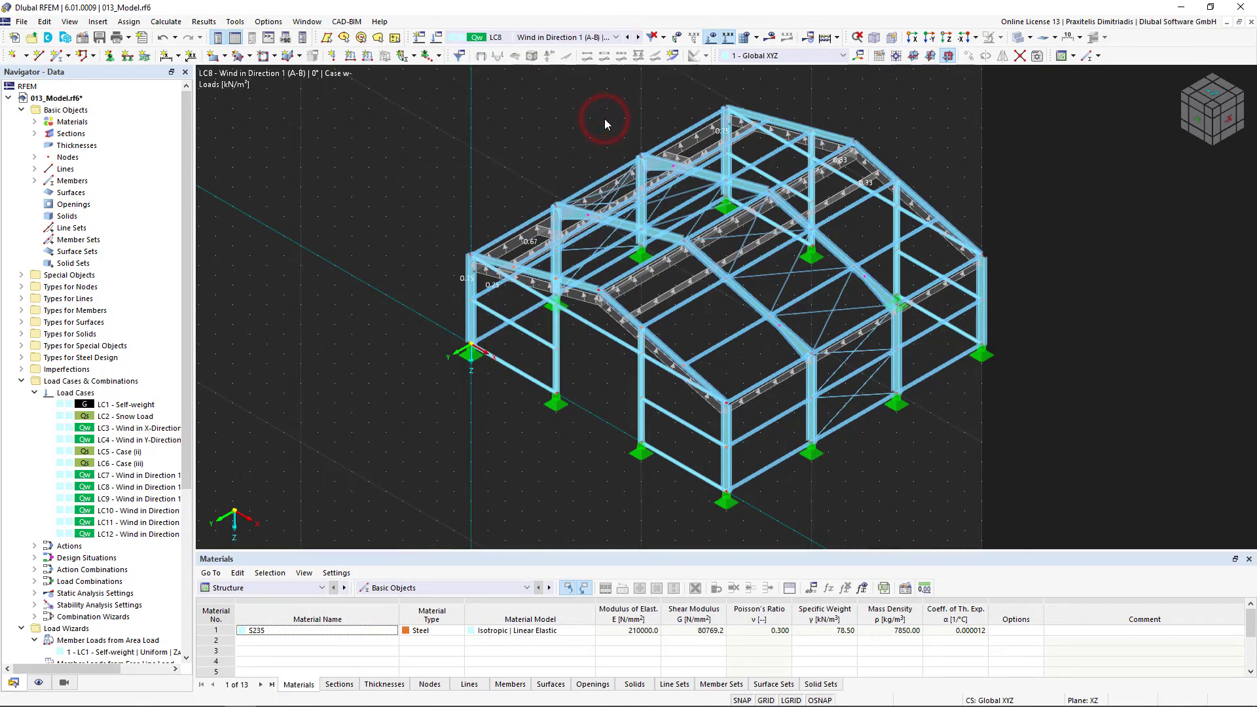
# Advance to LC11 – Wind in Direction 2, 90° Case w+ and hide the load graphics
pyautogui.click(639, 40)
pyautogui.click(639, 41)
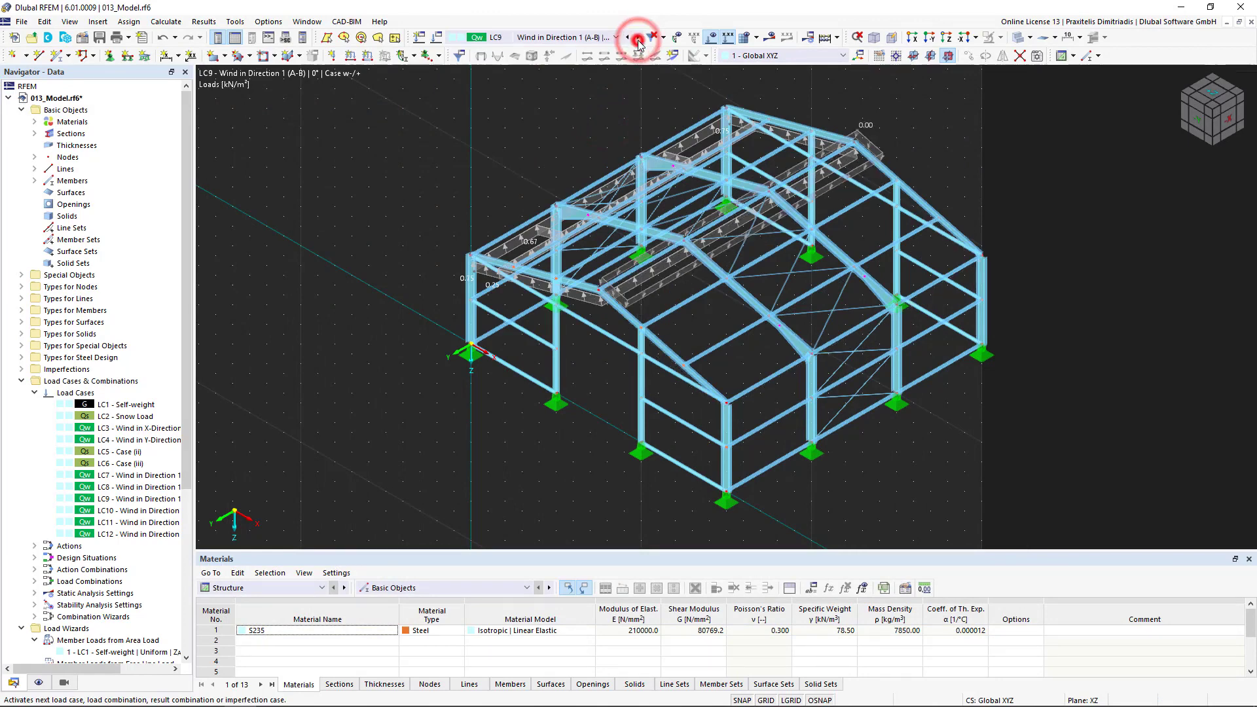
pyautogui.click(639, 40)
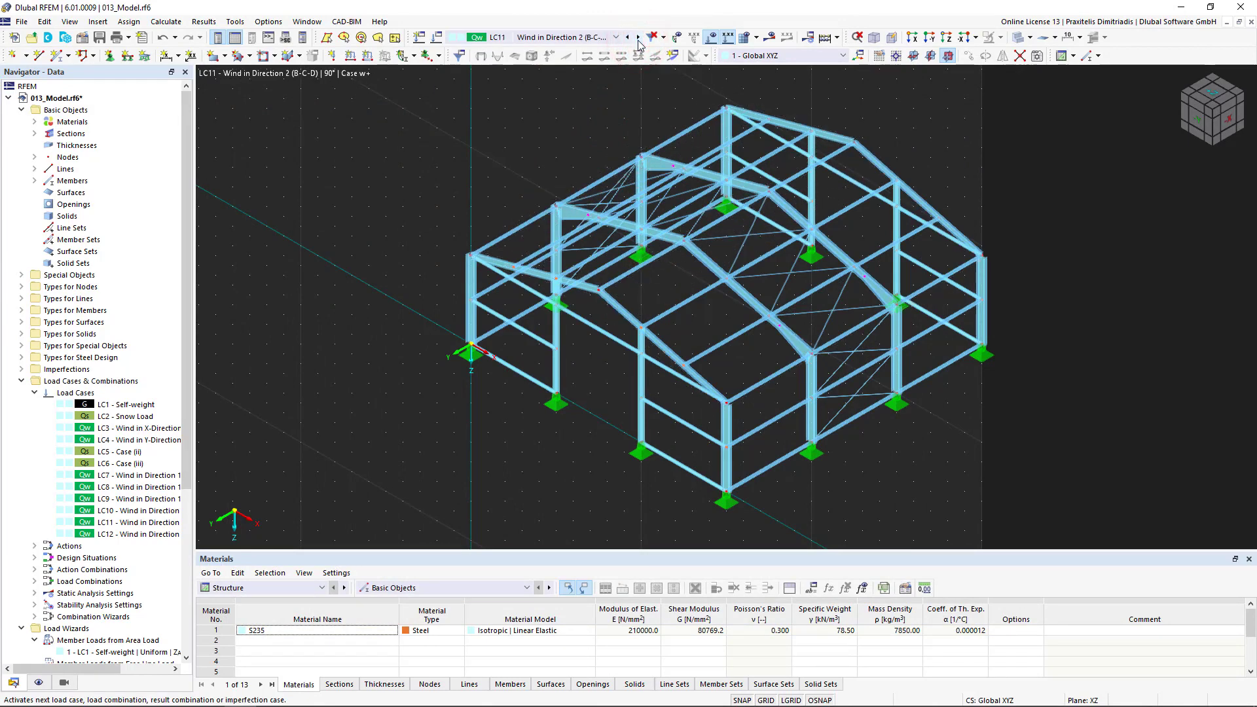
pyautogui.click(708, 36)
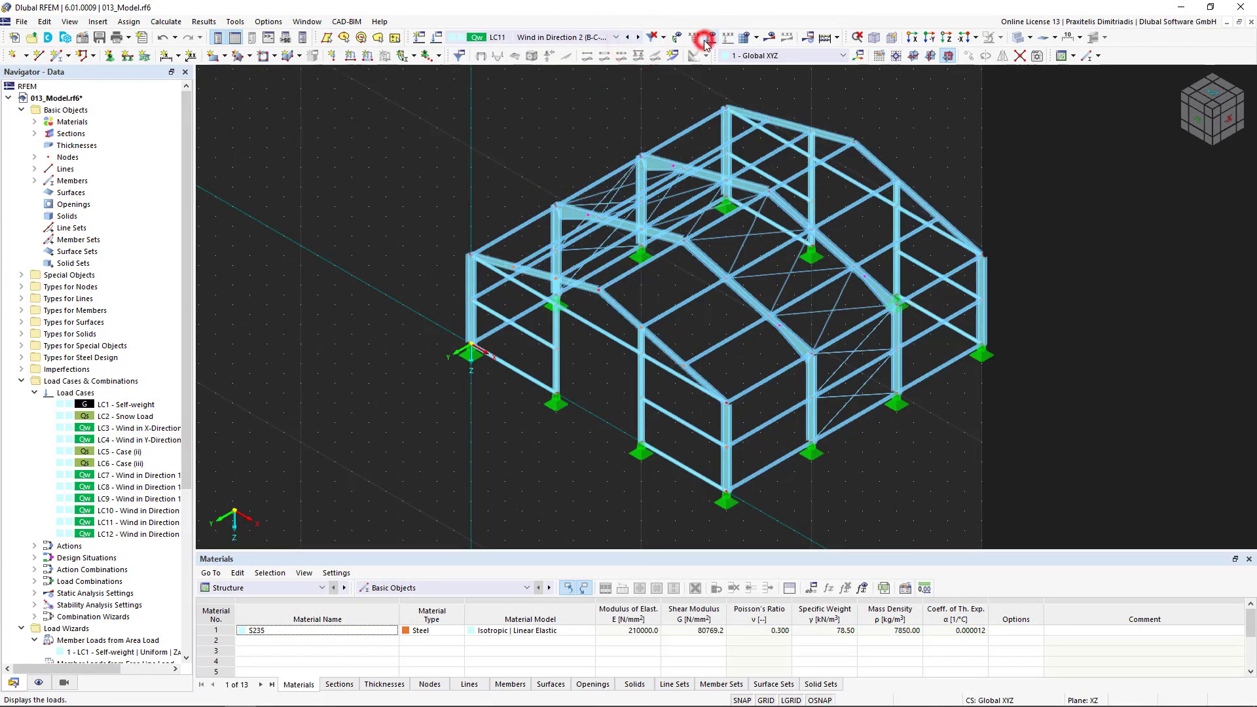